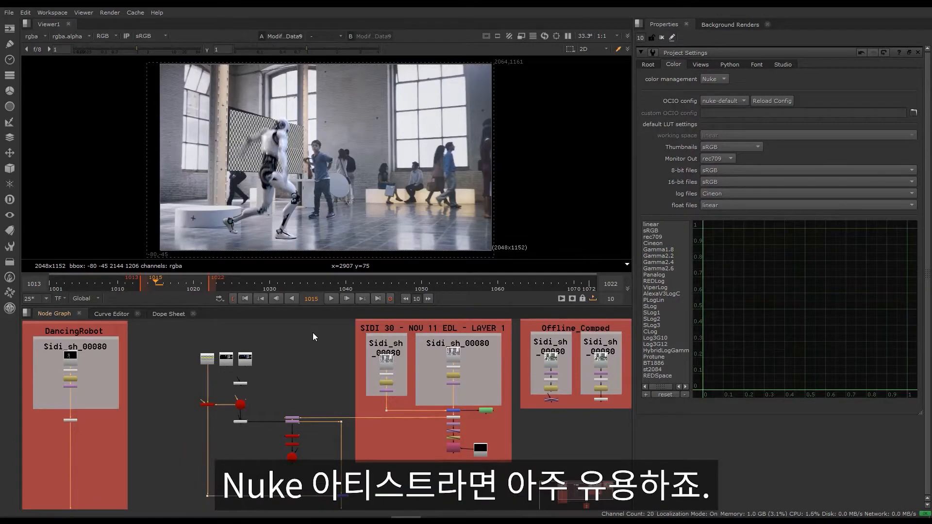
Play the running robot shot briefly in the viewer and stop the playback.
left_click(332, 297)
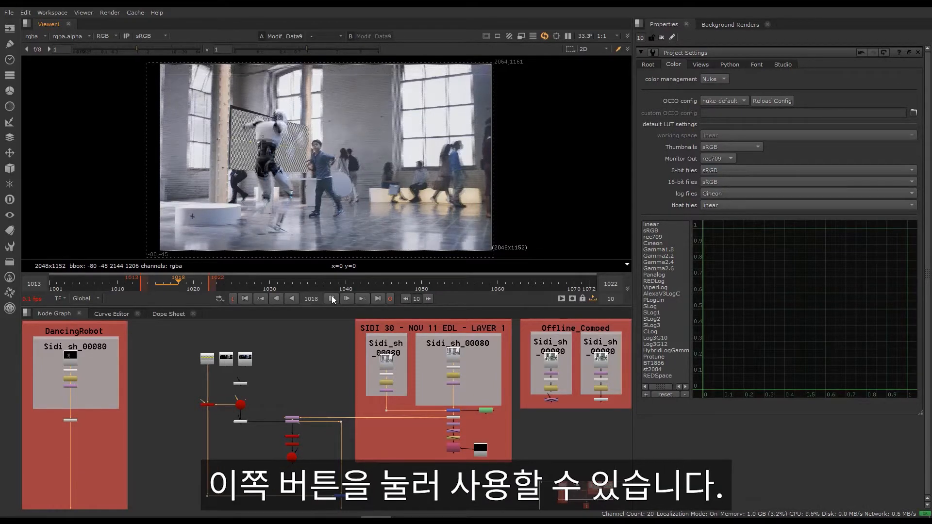
left_click(332, 297)
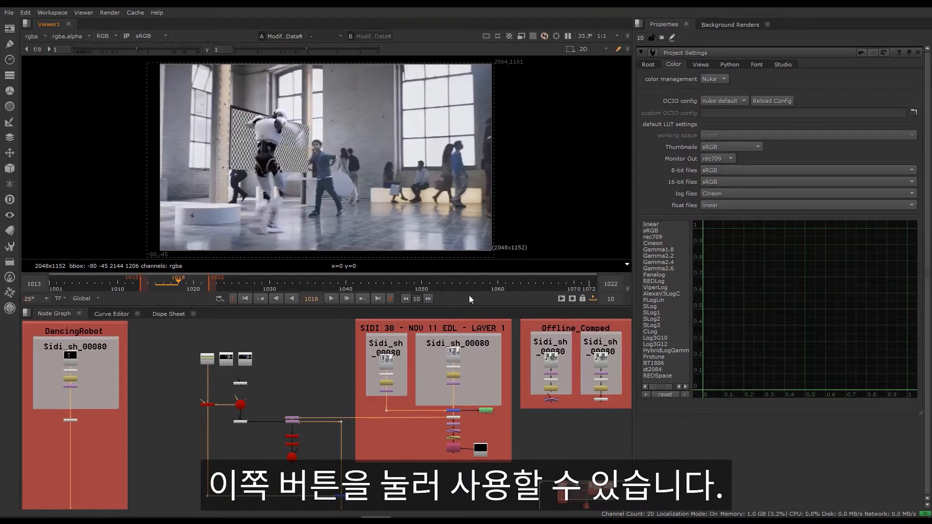
Render a flipbook of frames 1013-1022 to the Flipbook Viewer with default settings, stop its playback and close it.
left_click(562, 299)
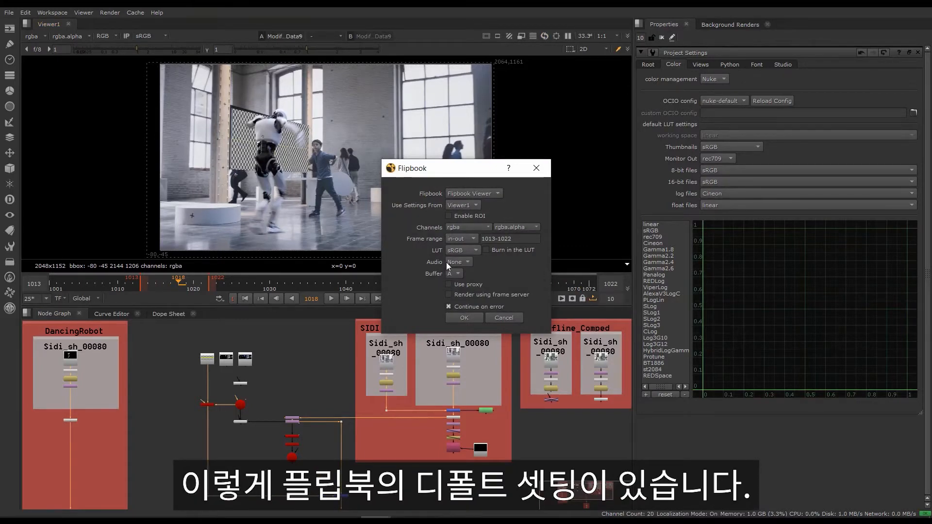
left_click(476, 318)
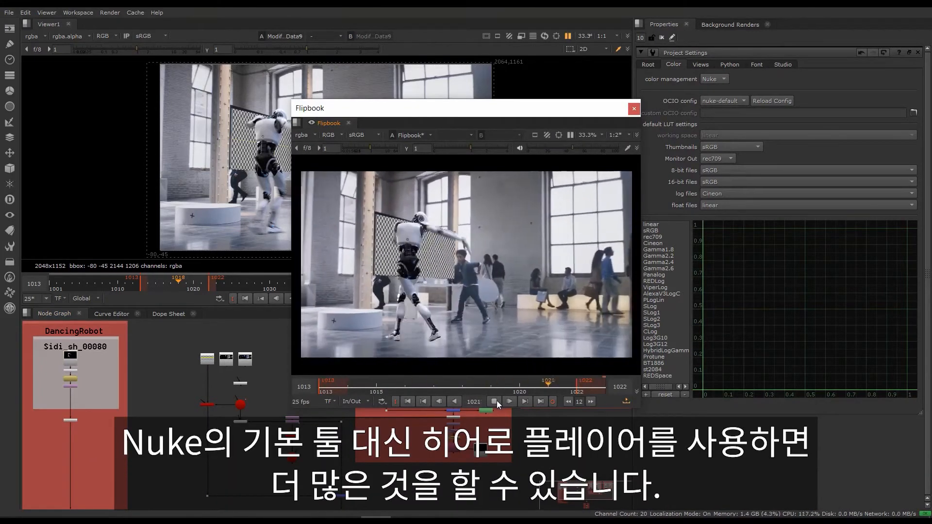
left_click(494, 401)
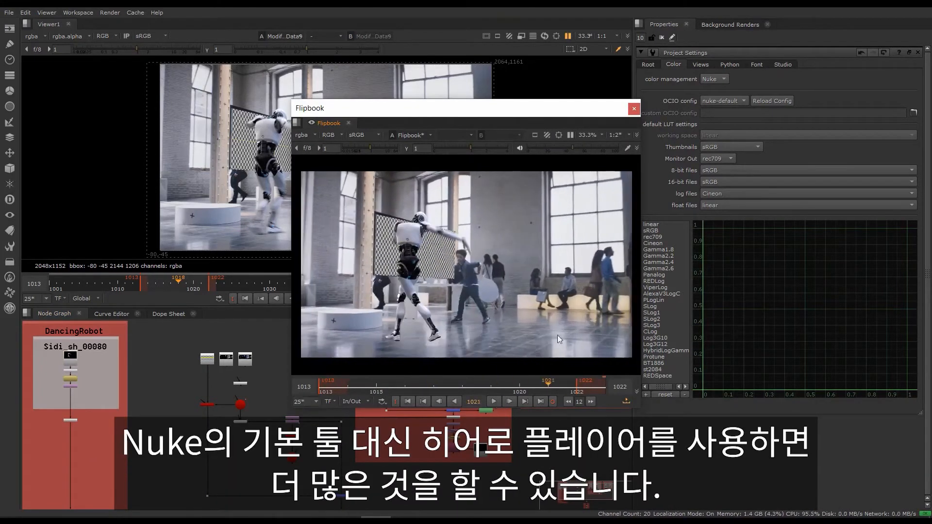
left_click(634, 109)
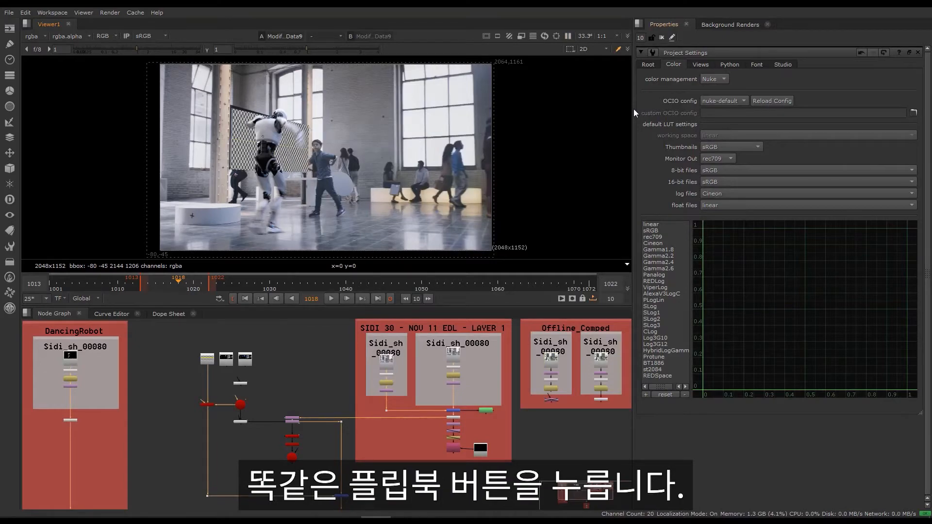
Start a new flipbook setup that uses Hiero Player as the flipbook application and takes its settings from Viewer1.
left_click(561, 298)
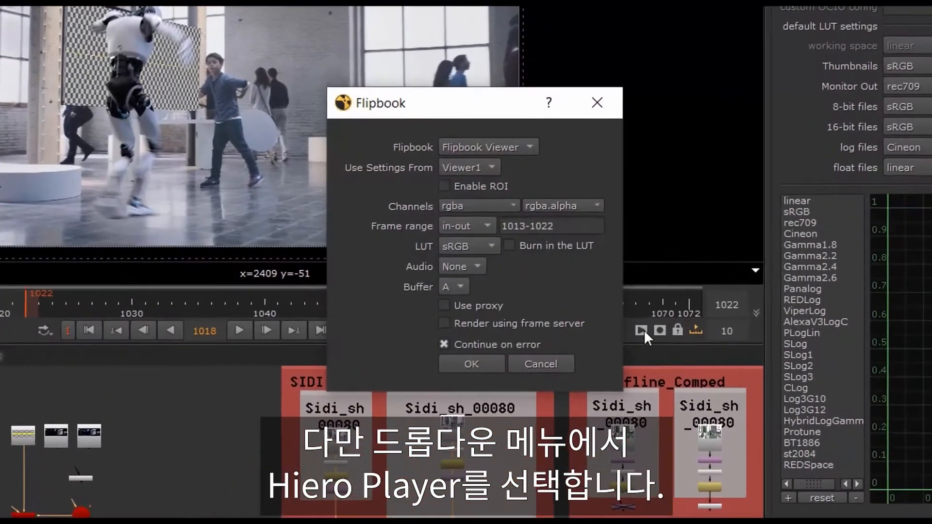
left_click(532, 146)
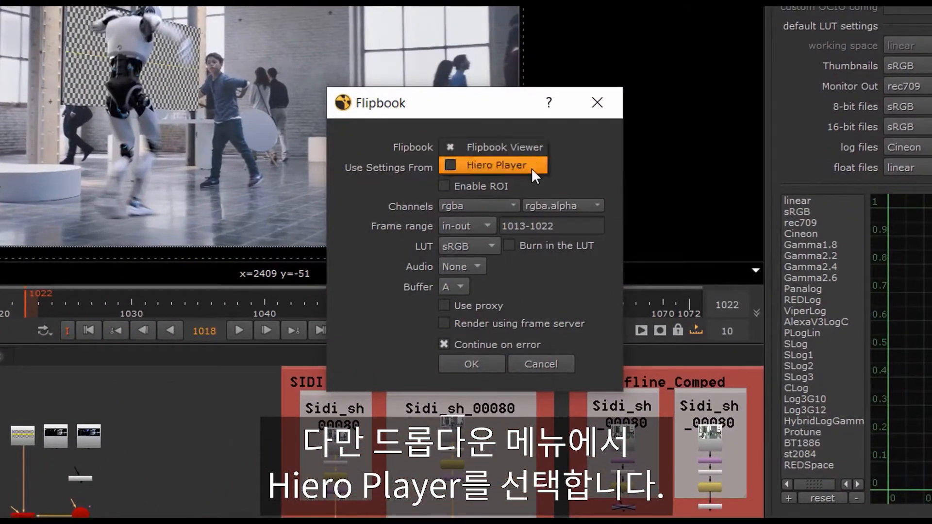
left_click(531, 163)
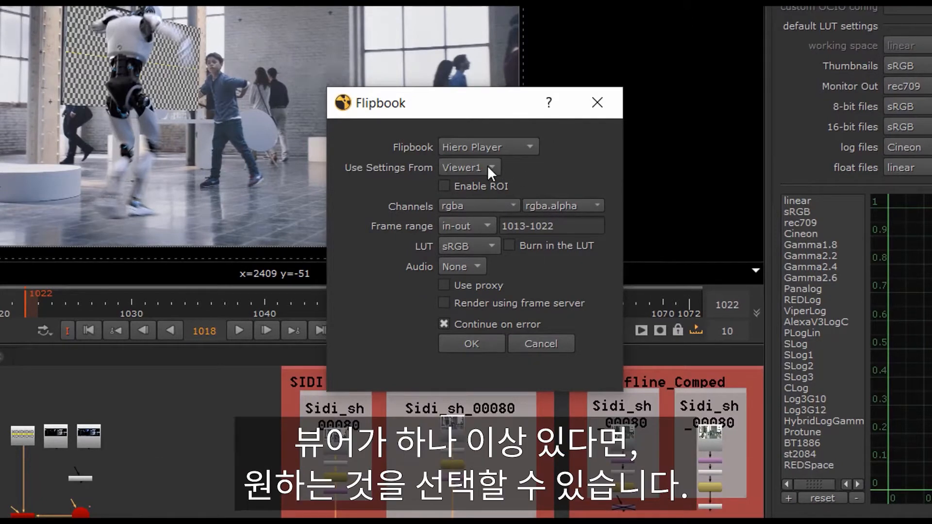
left_click(488, 166)
left_click(531, 164)
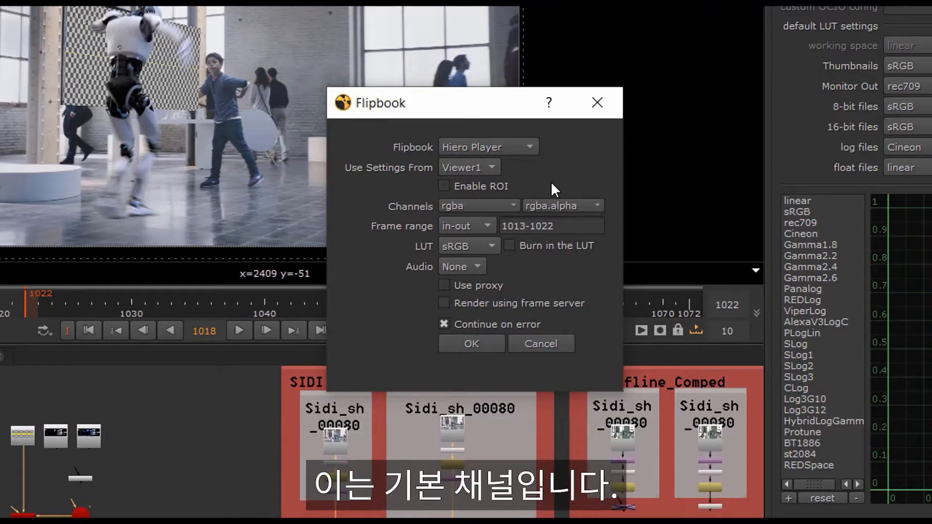
Try the rgb and alpha channel options for the flipbook, and return the channels to rgba.
left_click(510, 202)
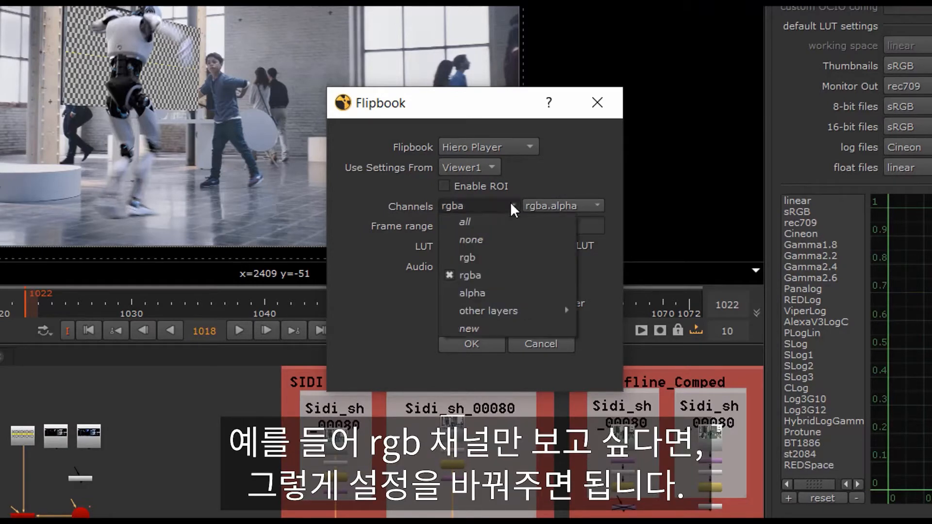
left_click(500, 258)
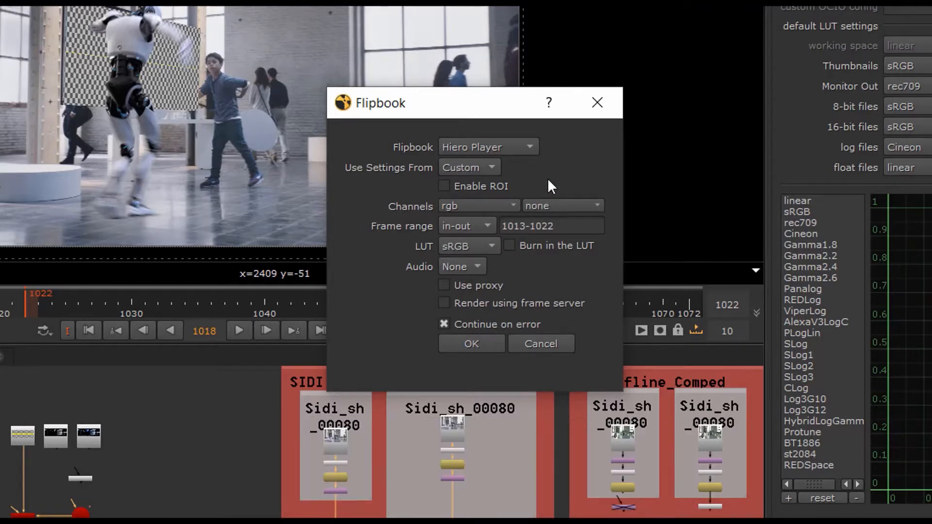
left_click(515, 205)
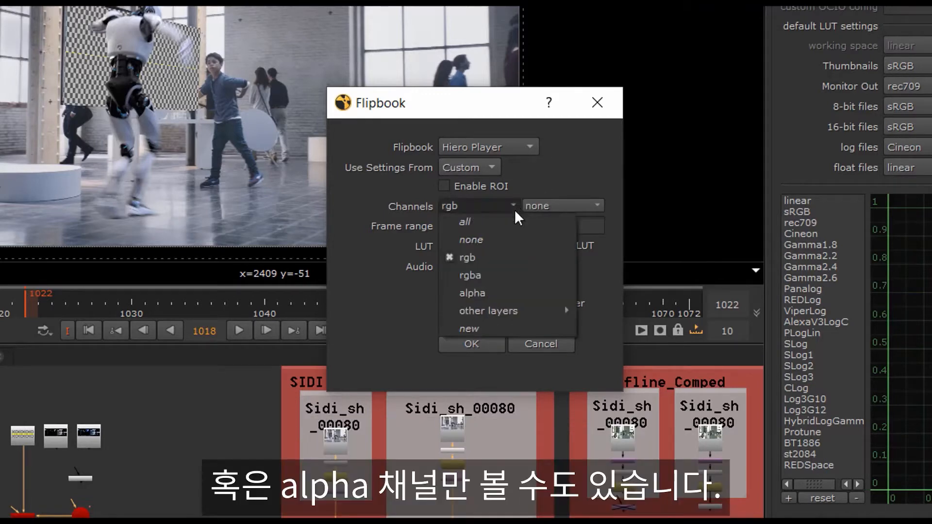
left_click(504, 294)
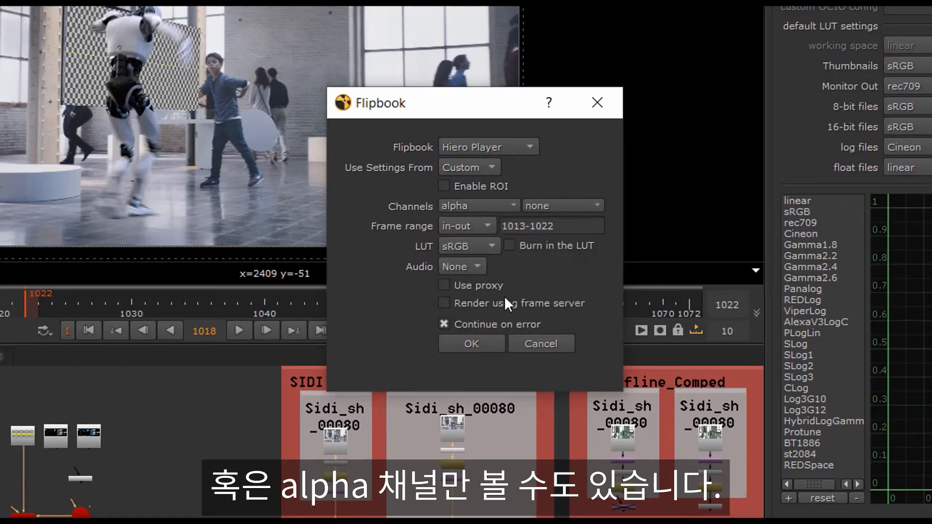
left_click(514, 205)
left_click(495, 271)
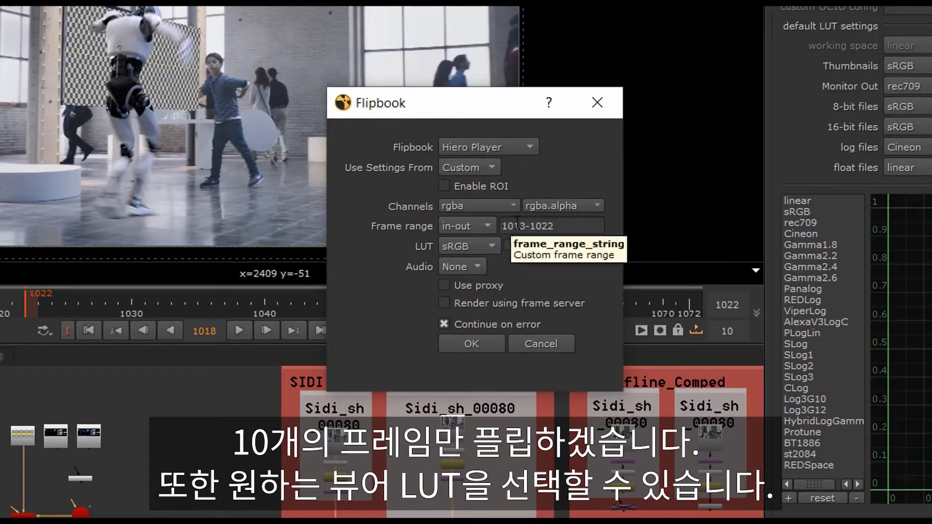
Look through the available LUT choices for the flipbook, and cancel the flipbook setup.
left_click(492, 245)
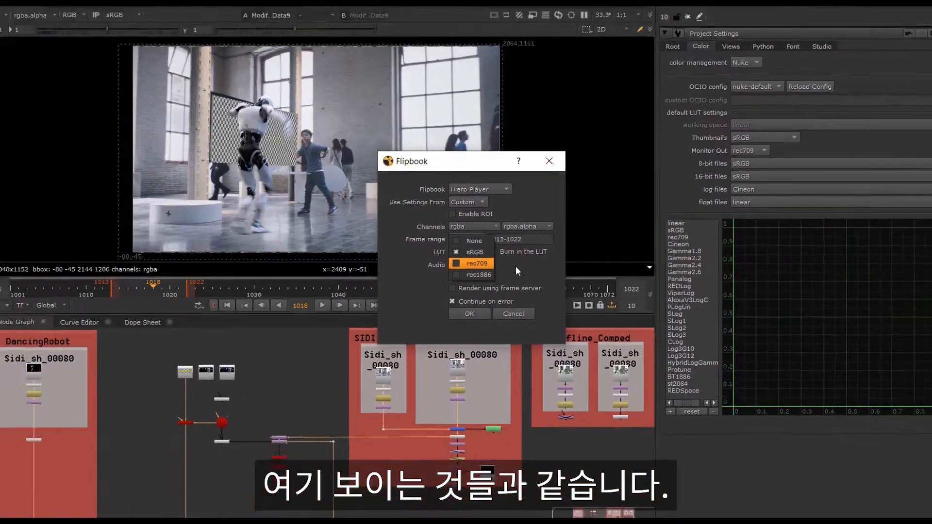
left_click(544, 269)
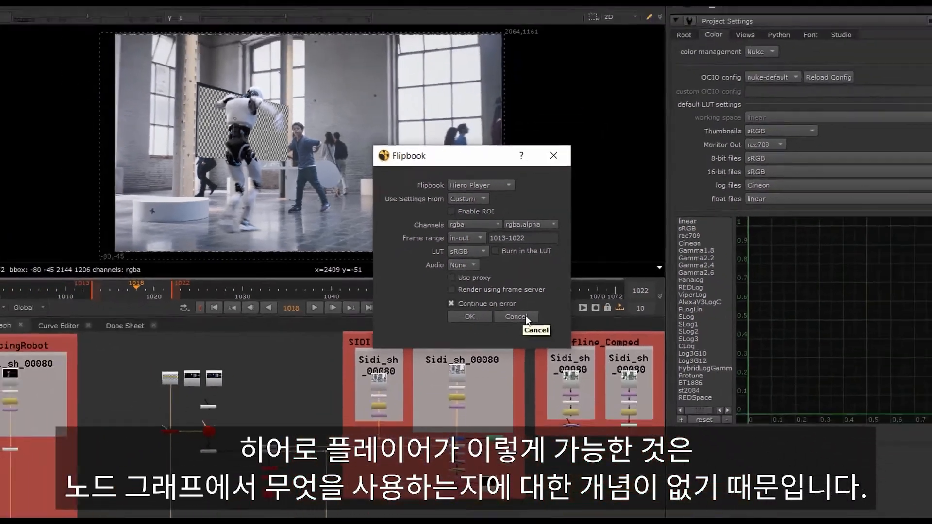
left_click(554, 341)
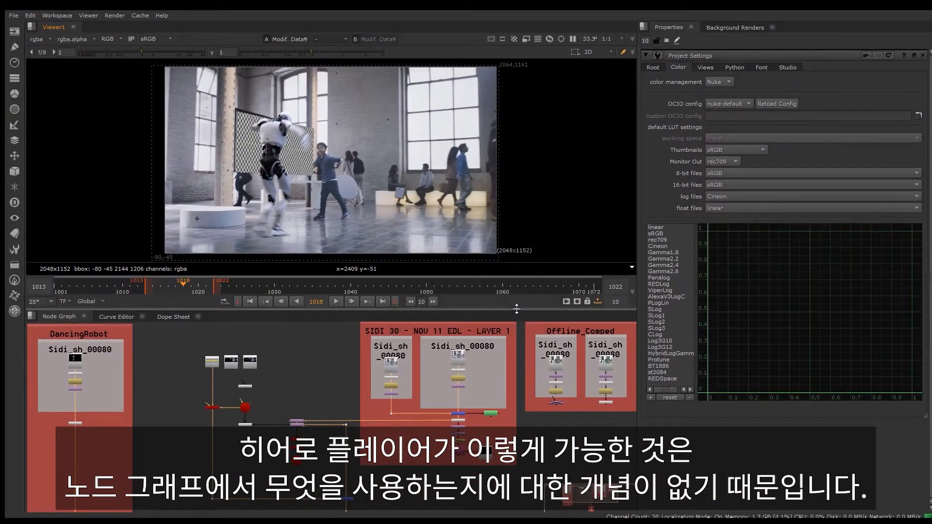
Open the Group2 node's properties, examine the nodes inside the group, and return to the main node graph.
scroll(243, 389, "up", 3)
scroll(242, 387, "up", 2)
left_click(243, 387)
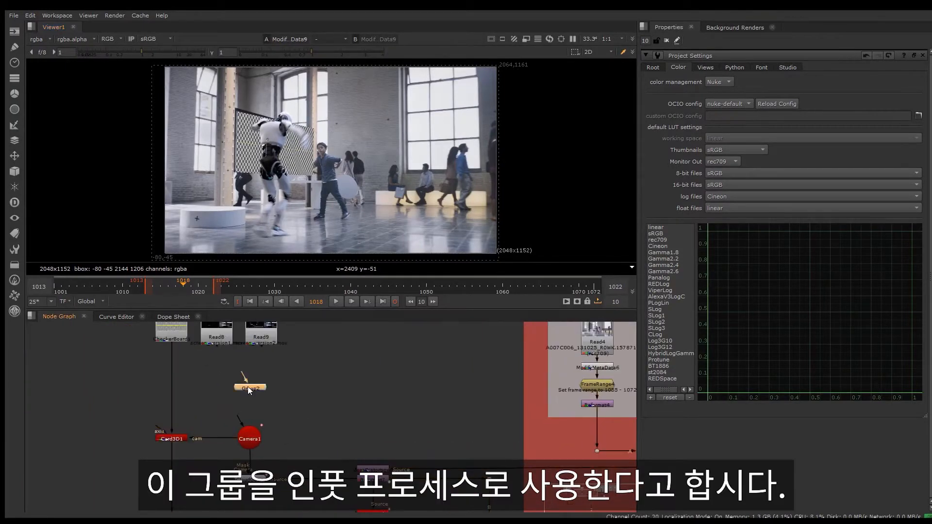
double_click(247, 386)
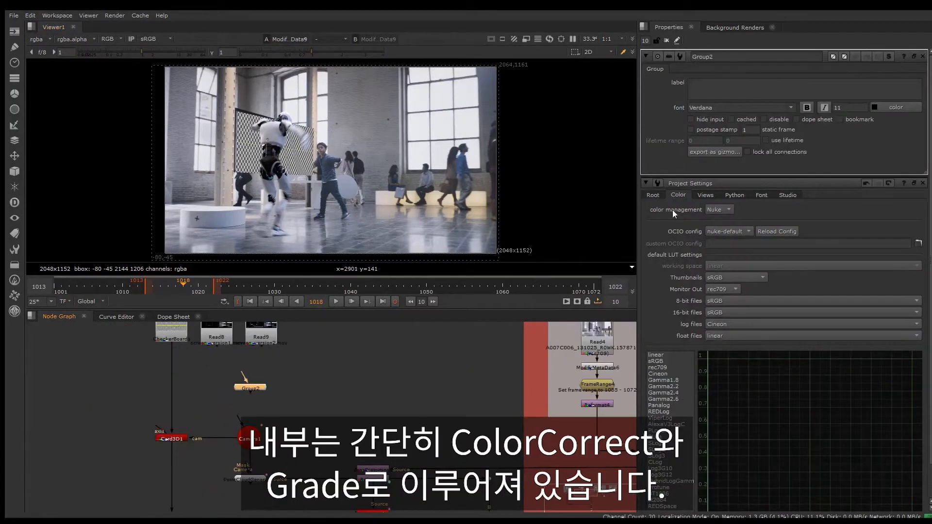
left_click(889, 56)
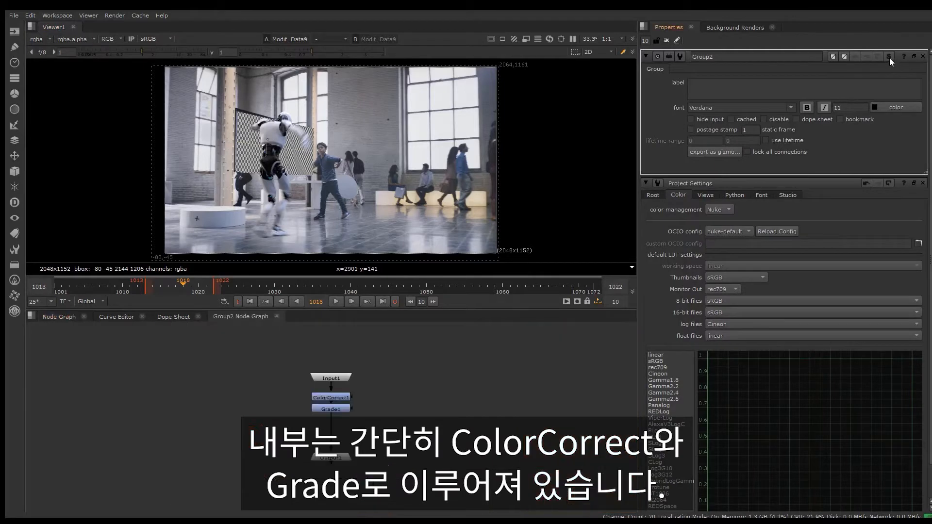
scroll(367, 399, "up", 2)
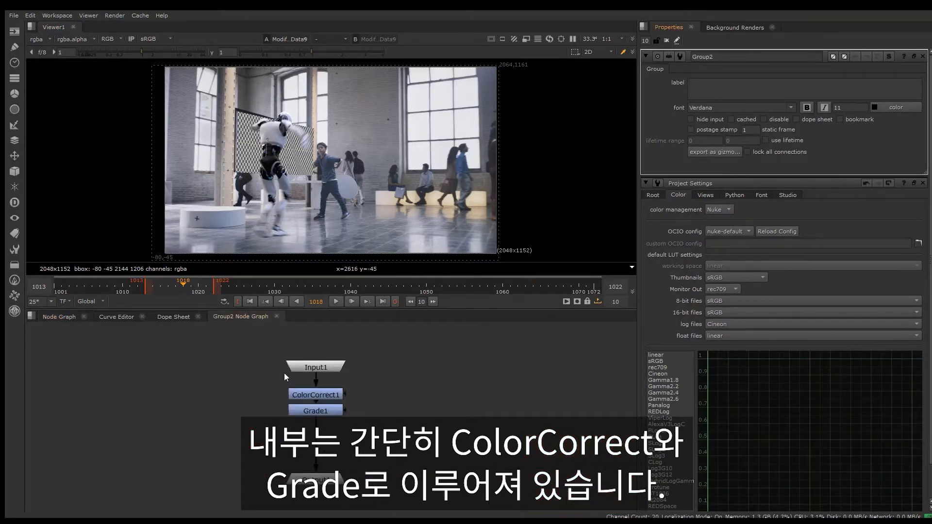
left_click(62, 316)
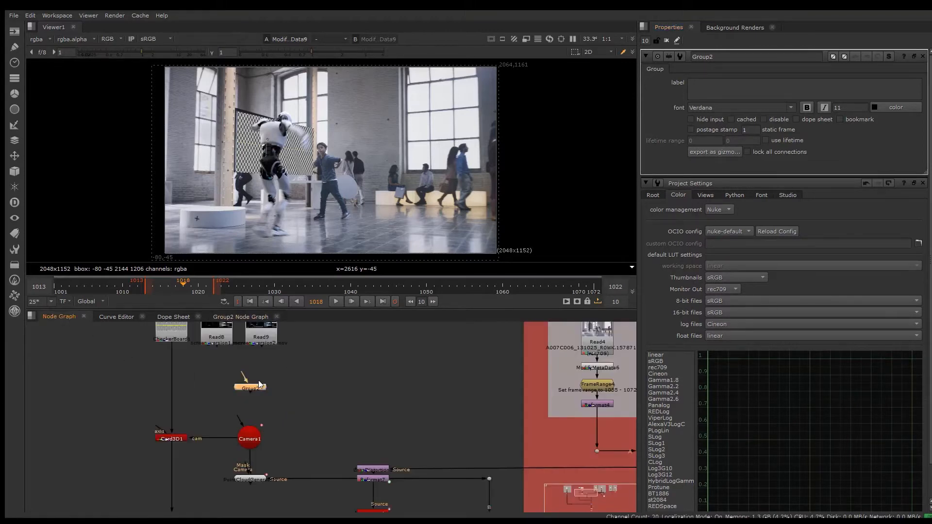
scroll(259, 384, "down", 3)
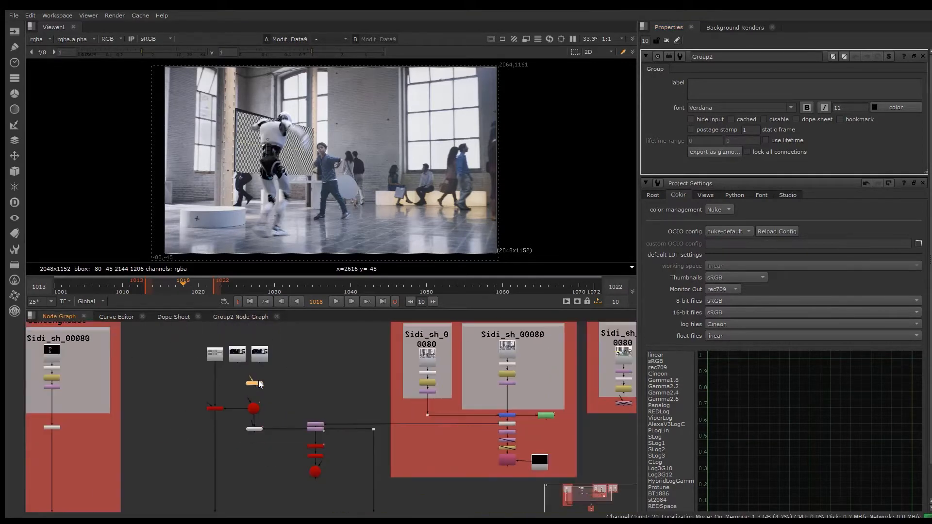
scroll(259, 385, "down", 2)
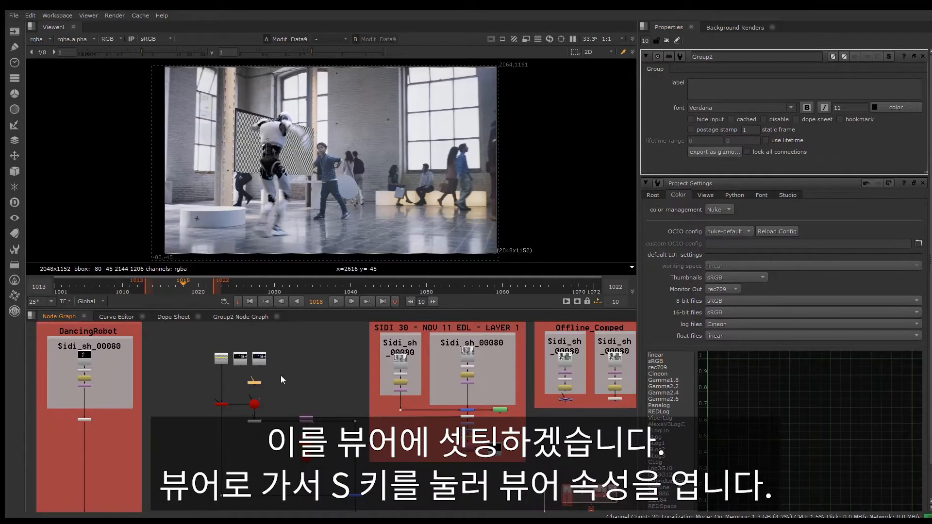
Open the Viewer1 properties and set the input process to Group2.
left_click(281, 379)
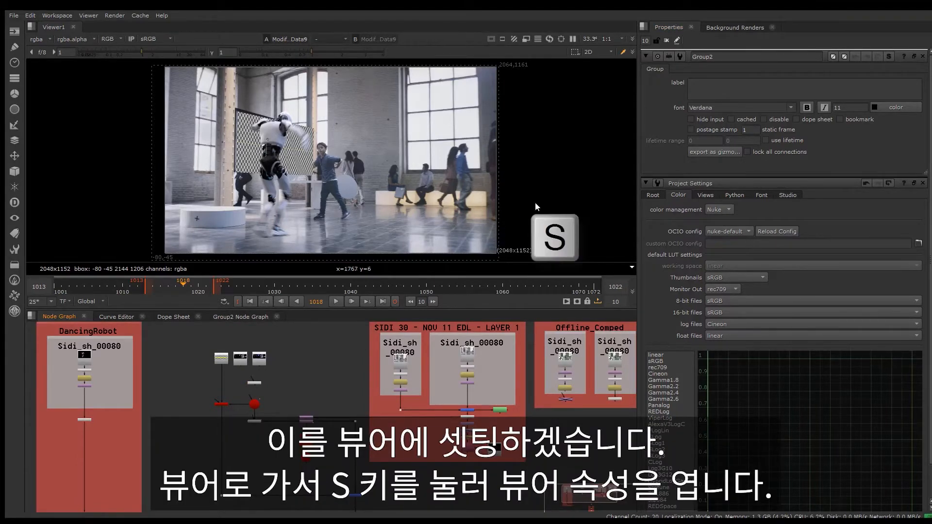
key("s")
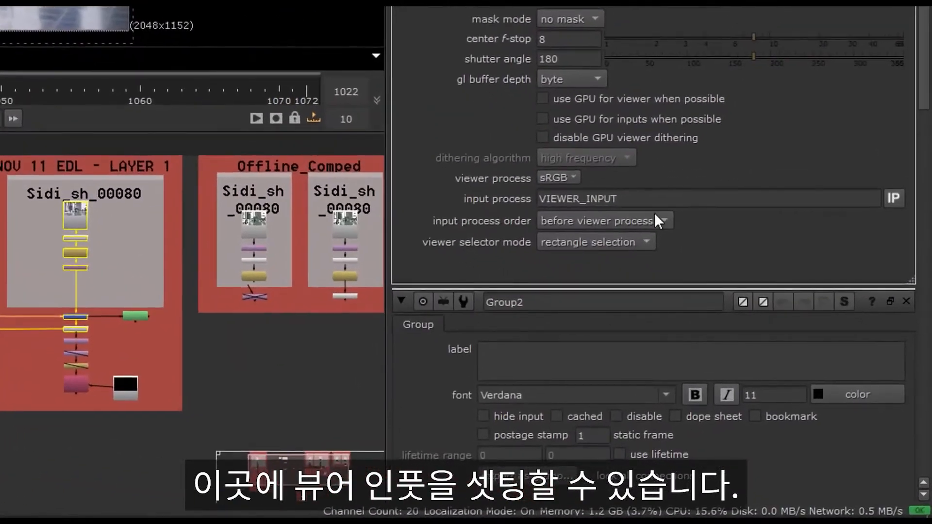
left_click_drag(656, 200, 461, 196)
type("Gr")
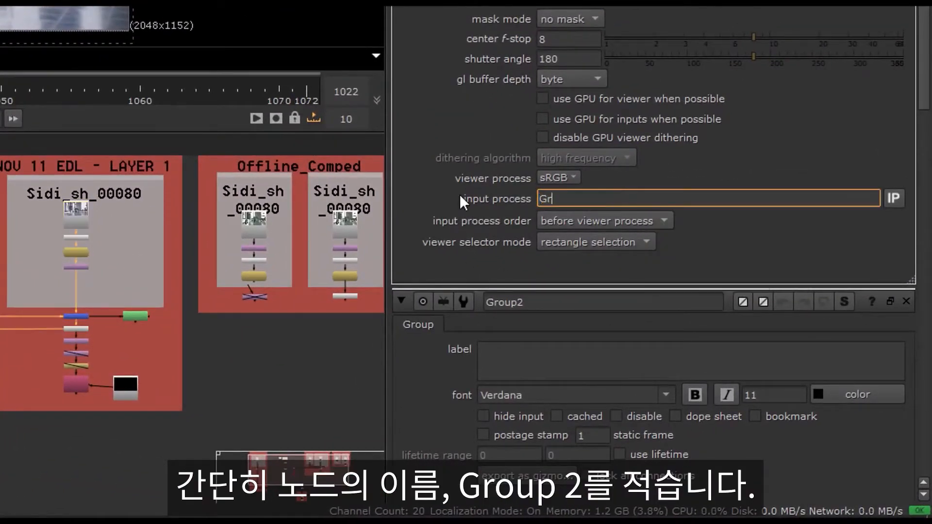
type("oup2")
key("Return")
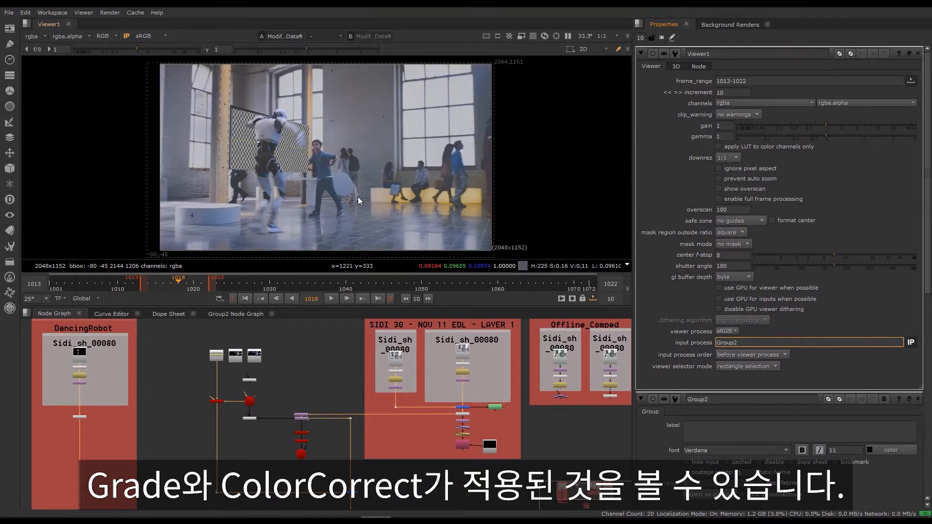
Toggle the viewer's input process off and on to compare the image with and without the group's grade.
left_click(126, 38)
left_click(127, 38)
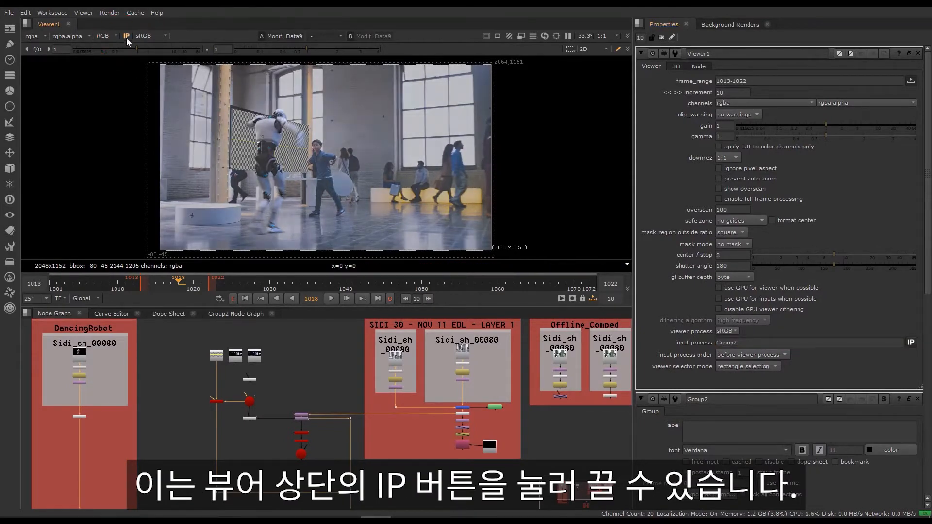
left_click(126, 38)
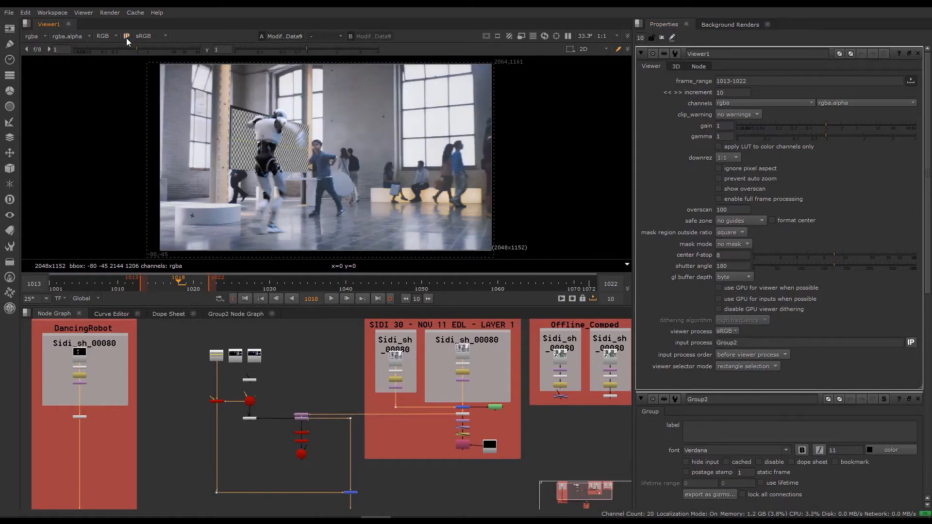
left_click(126, 38)
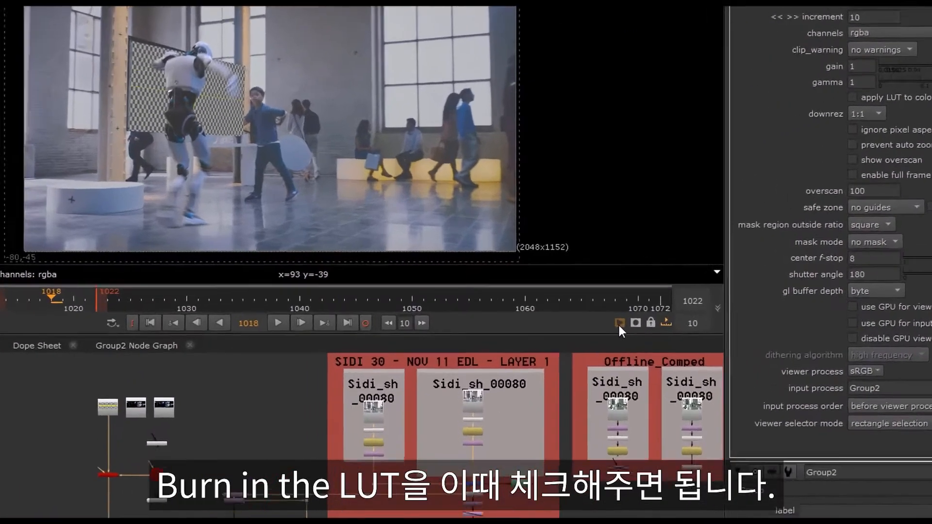
Render a flipbook of frames 1013-1022 to Hiero Player with the sRGB LUT, proxy and frame server off, and Continue on error enabled.
left_click(564, 299)
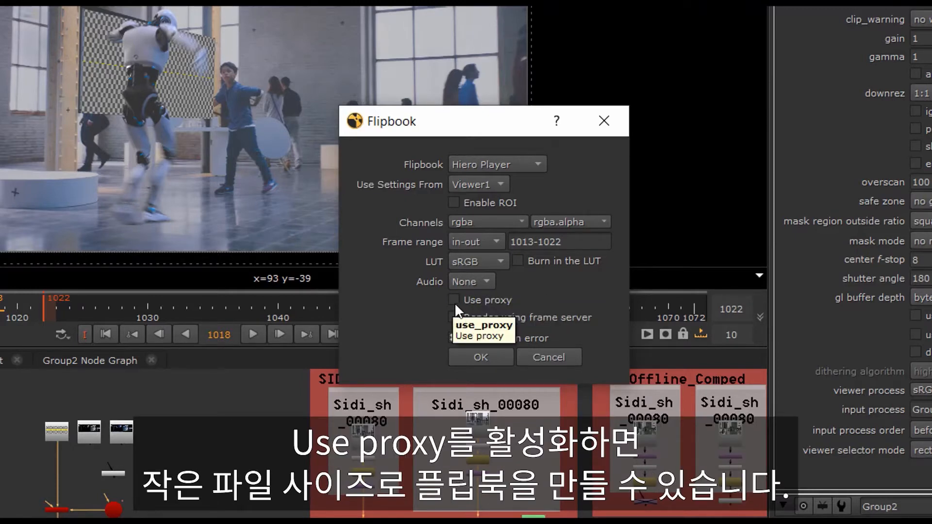
left_click(454, 300)
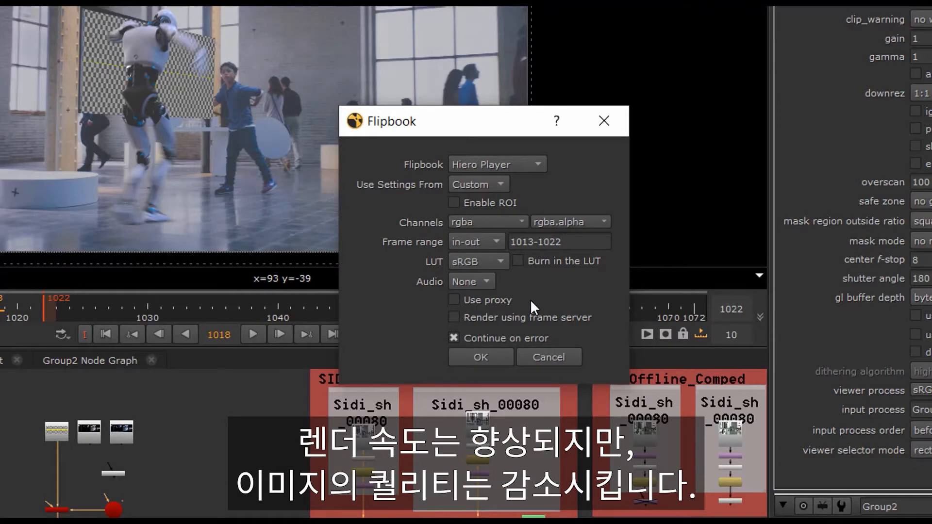
left_click(455, 316)
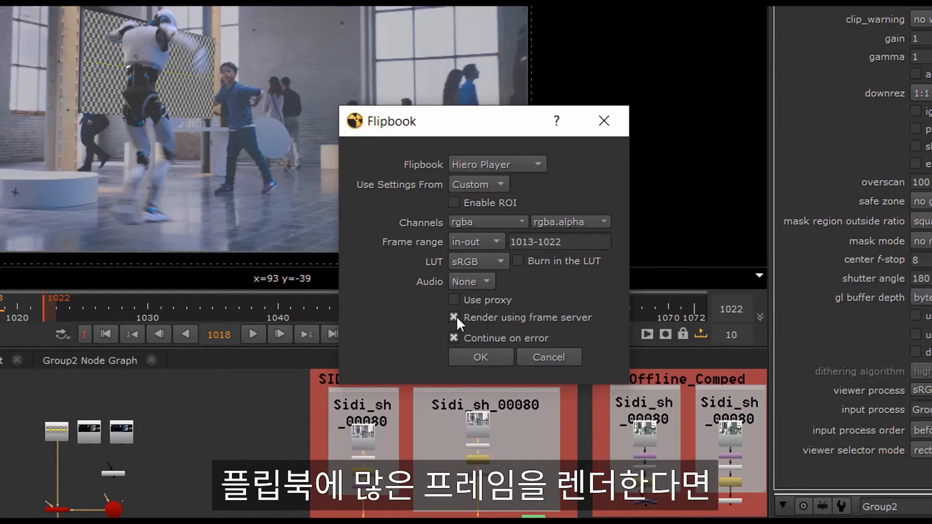
left_click(455, 317)
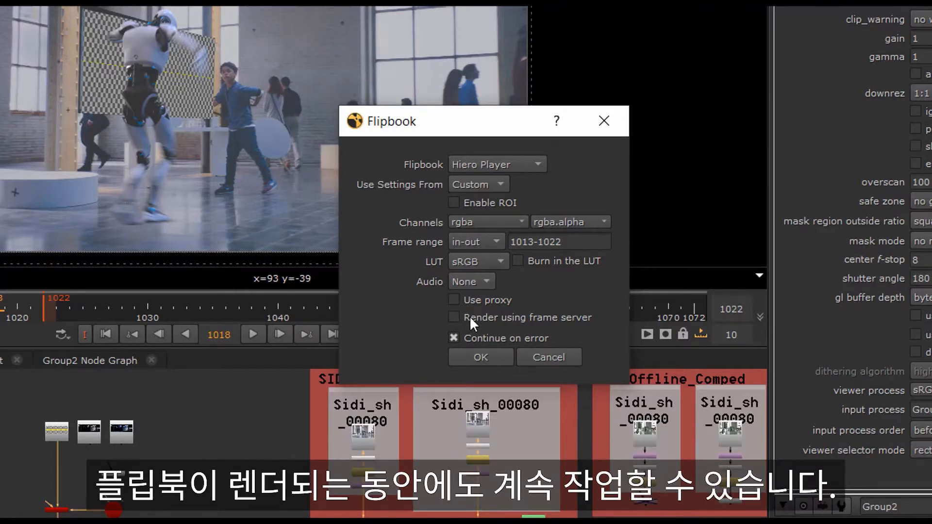
left_click(454, 338)
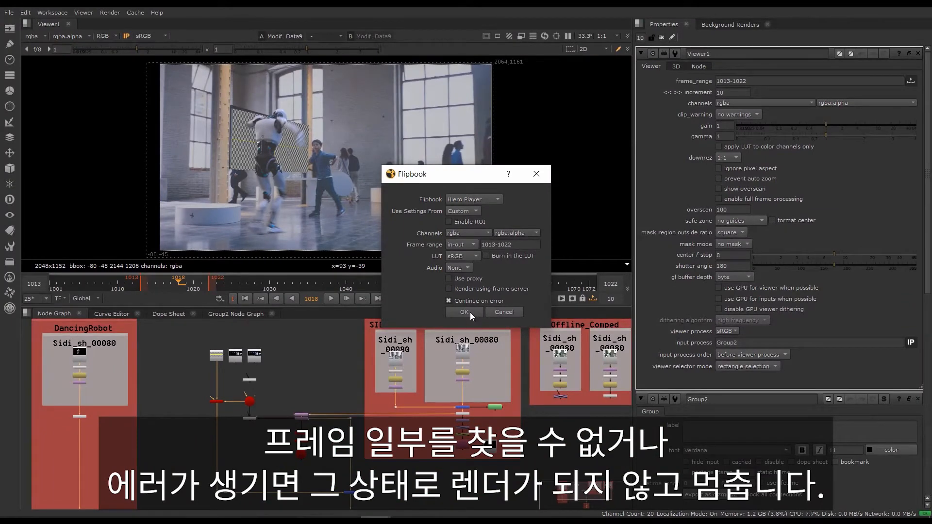
left_click(465, 312)
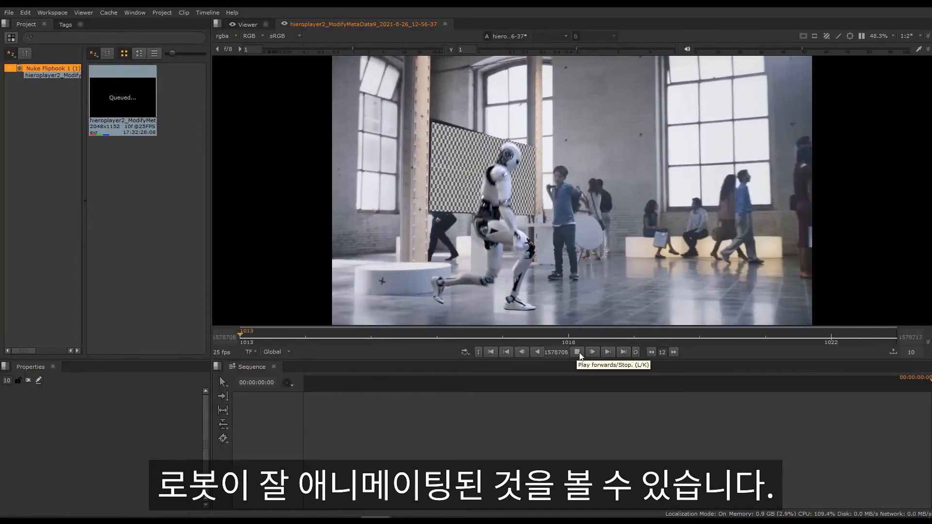
Stop the flipbook playback and resize the project bin so both the clip list and the clip thumbnail show.
left_click(579, 353)
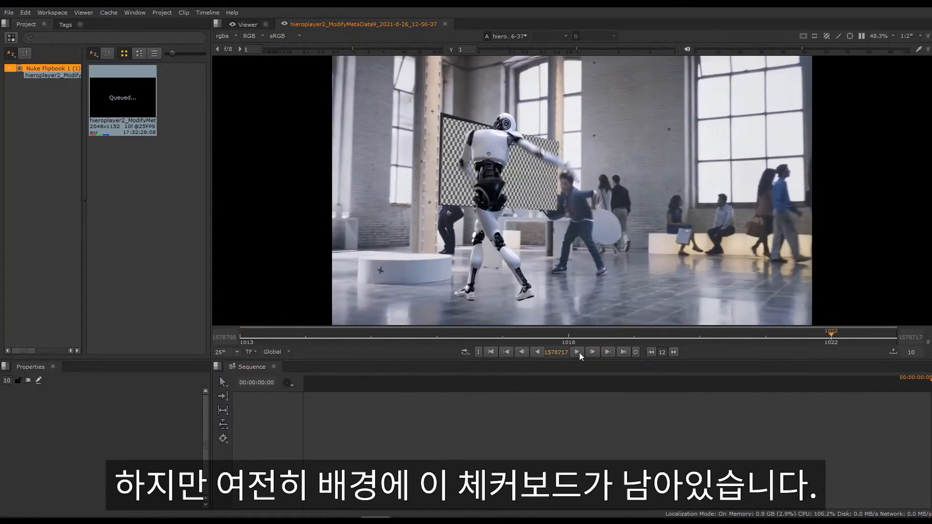
left_click_drag(86, 144, 204, 164)
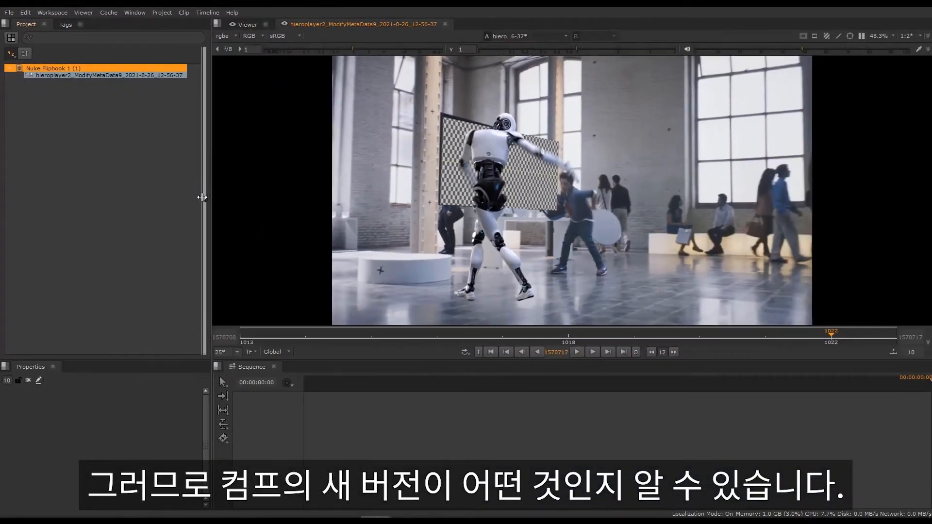
left_click_drag(202, 197, 102, 190)
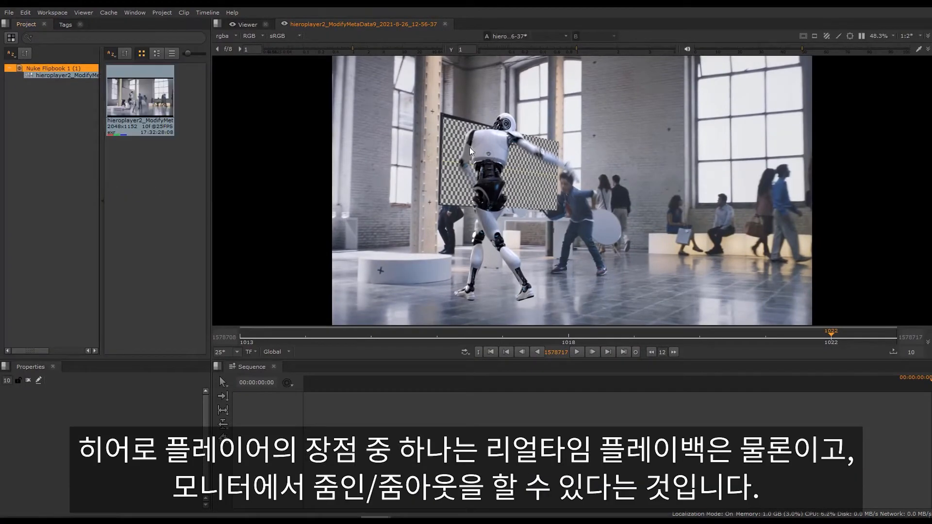
Inspect the robot's upper body up close in the flipbook, and fit the whole frame back into the viewer.
scroll(468, 147, "up", 8)
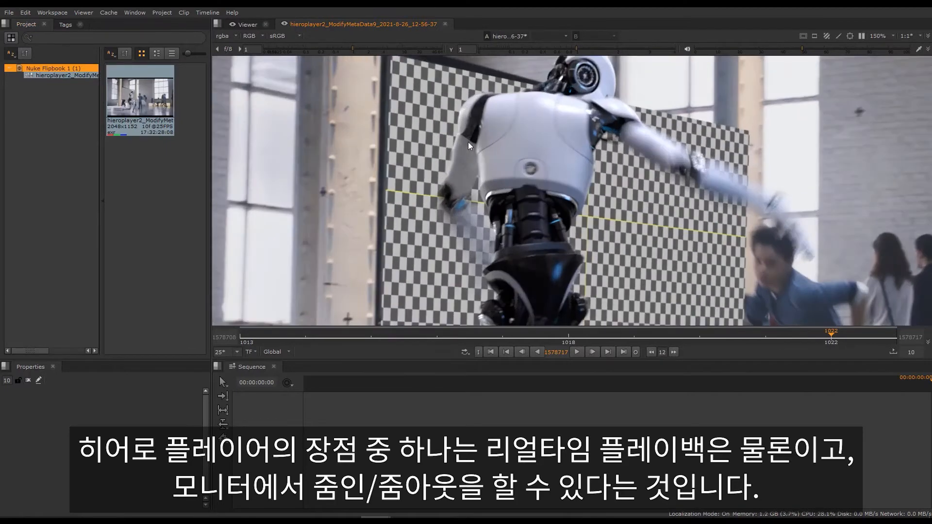
middle_click_drag(464, 132, 476, 197)
scroll(477, 196, "up", 3)
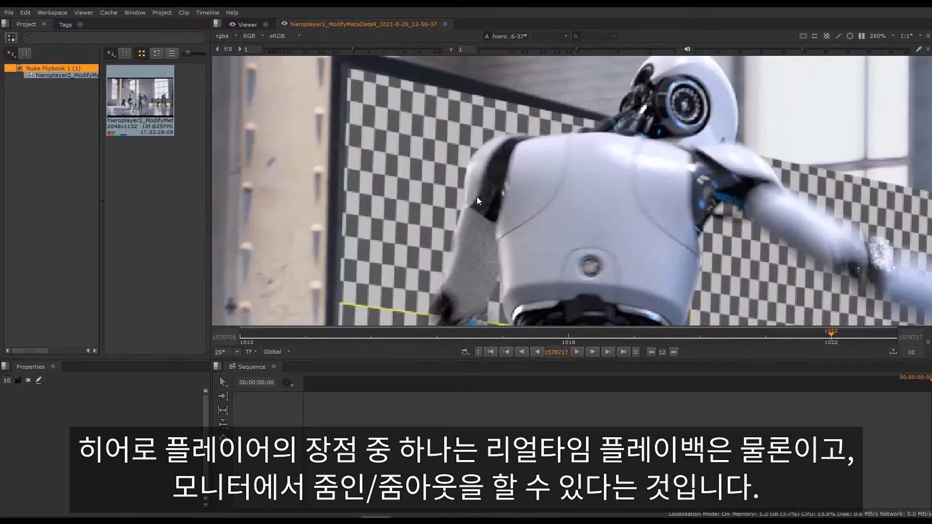
scroll(476, 196, "down", 2)
scroll(477, 196, "down", 1)
key("f")
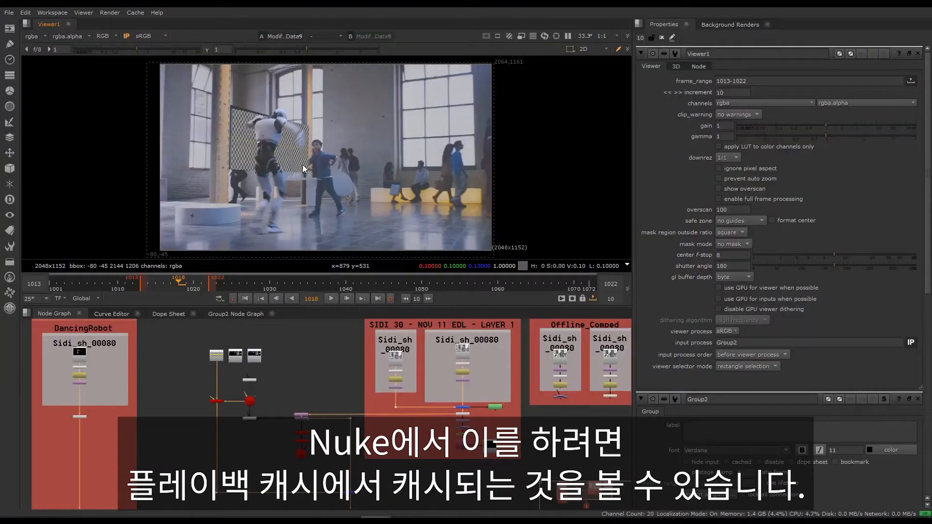
Switch to Nuke and examine how the viewer re-renders at different magnifications, advancing one frame to 1019.
scroll(302, 166, "up", 3)
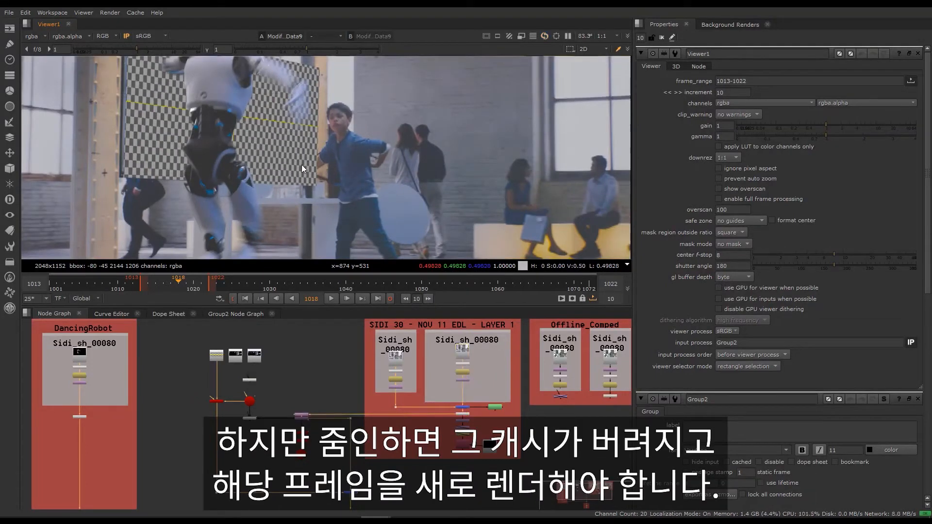
left_click(349, 299)
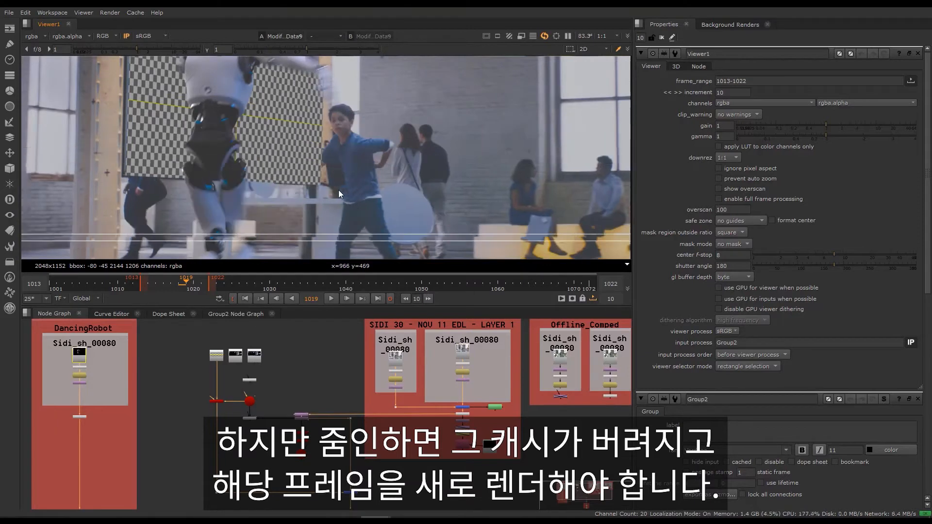
scroll(301, 161, "up", 2)
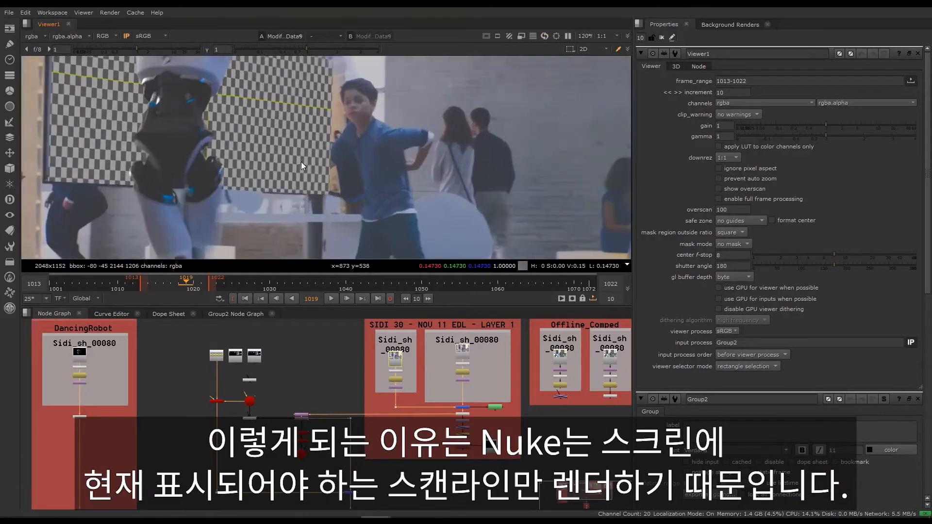
scroll(301, 163, "down", 3)
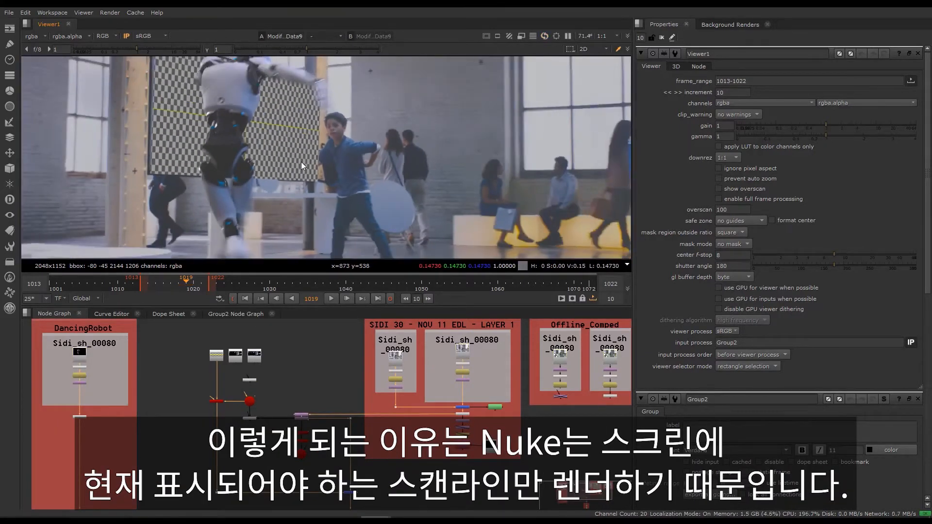
scroll(301, 162, "down", 3)
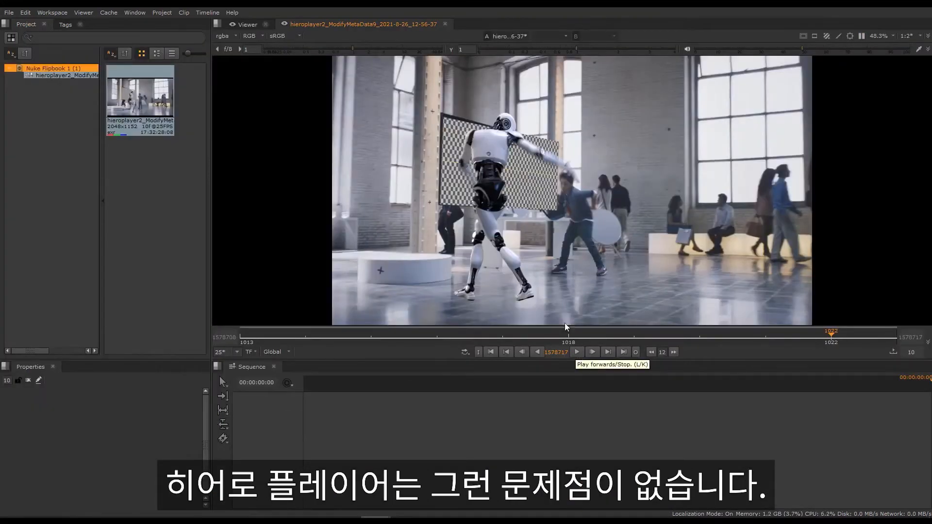
Switch to Hiero Player and play the flipbook while examining the robot at different magnifications.
scroll(495, 209, "up", 3)
scroll(496, 214, "down", 4)
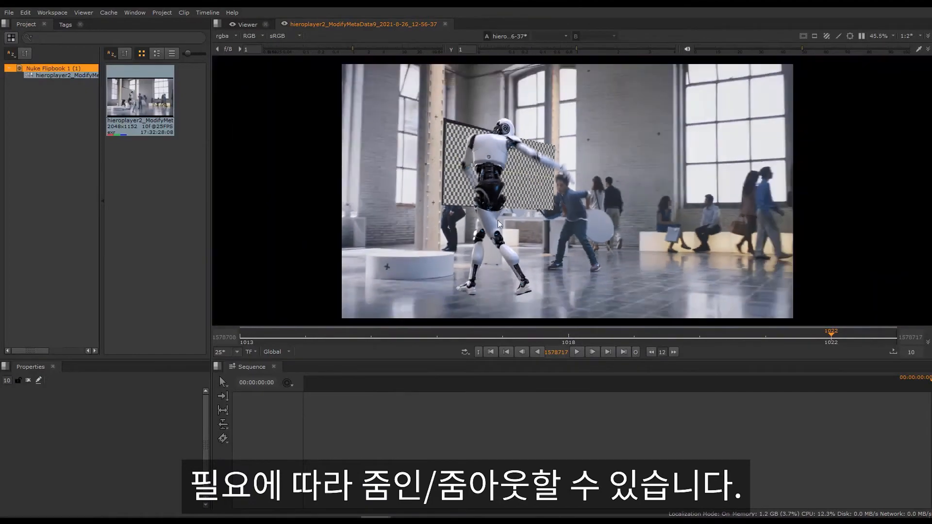
left_click(578, 350)
scroll(502, 214, "up", 5)
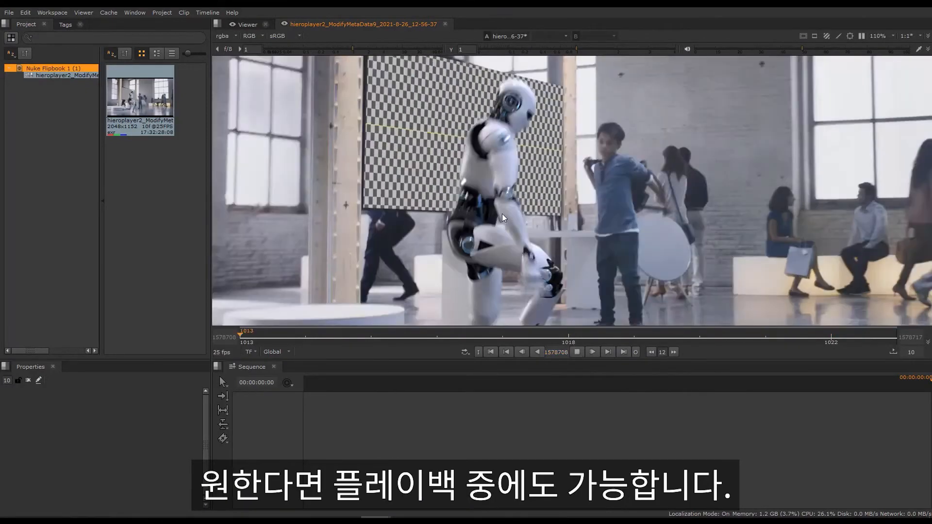
scroll(485, 165, "up", 3)
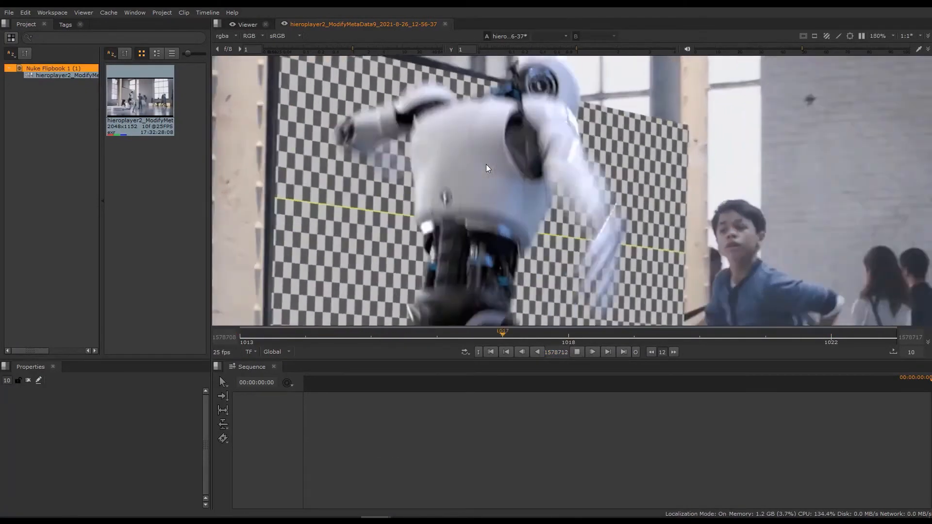
scroll(485, 168, "down", 4)
scroll(495, 204, "down", 3)
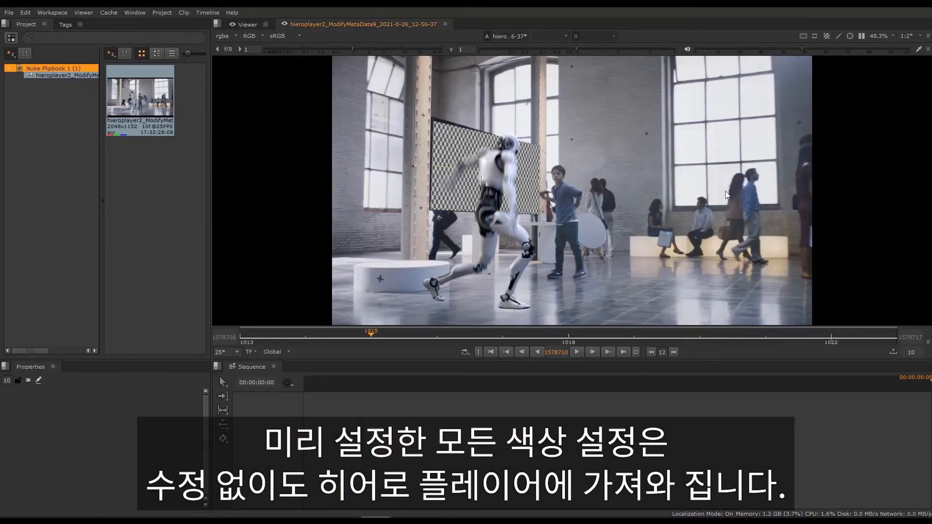
Review the flipbook project's color management settings, and check Nuke's own color management choices, keeping the Nuke option.
left_click(162, 13)
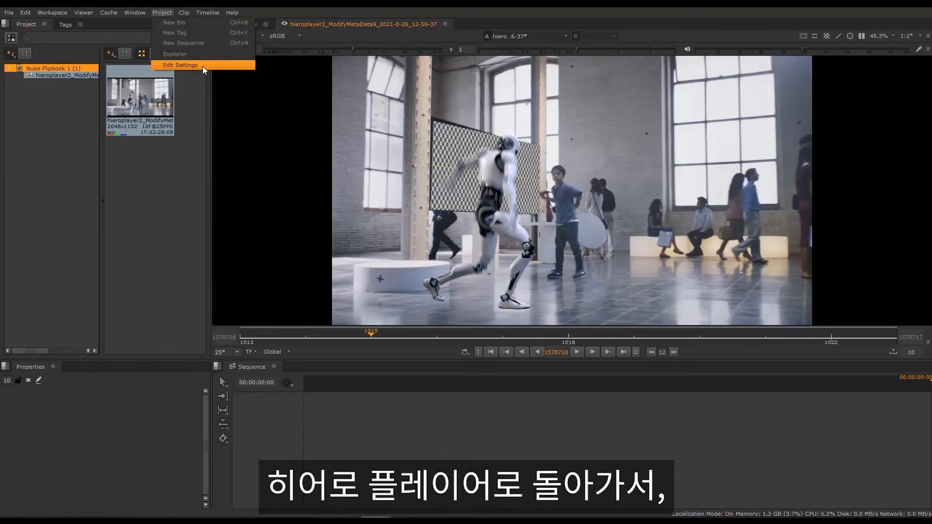
left_click(202, 66)
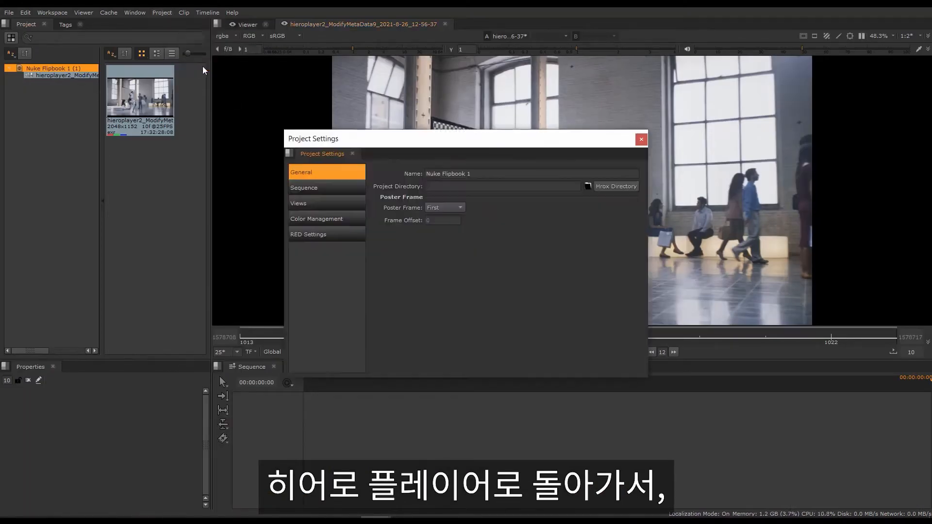
left_click(352, 221)
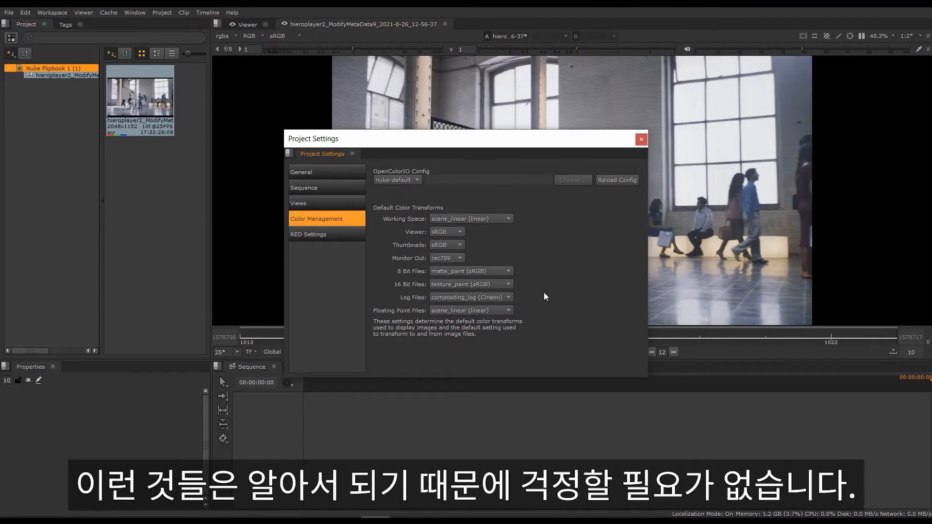
left_click(640, 140)
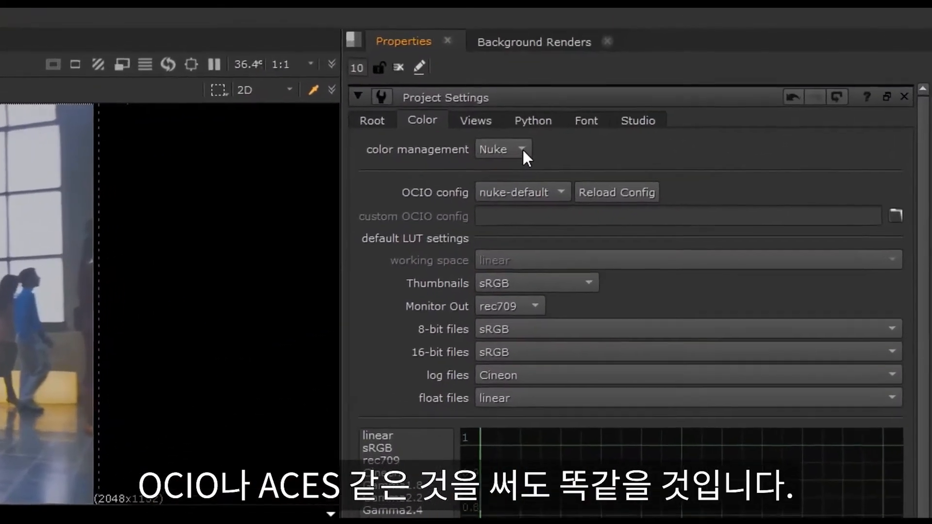
left_click(660, 103)
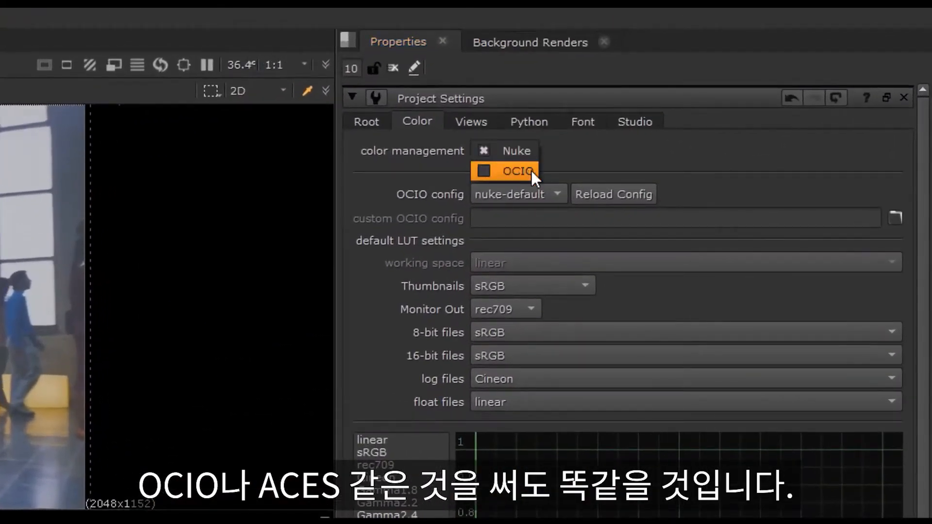
left_click(563, 153)
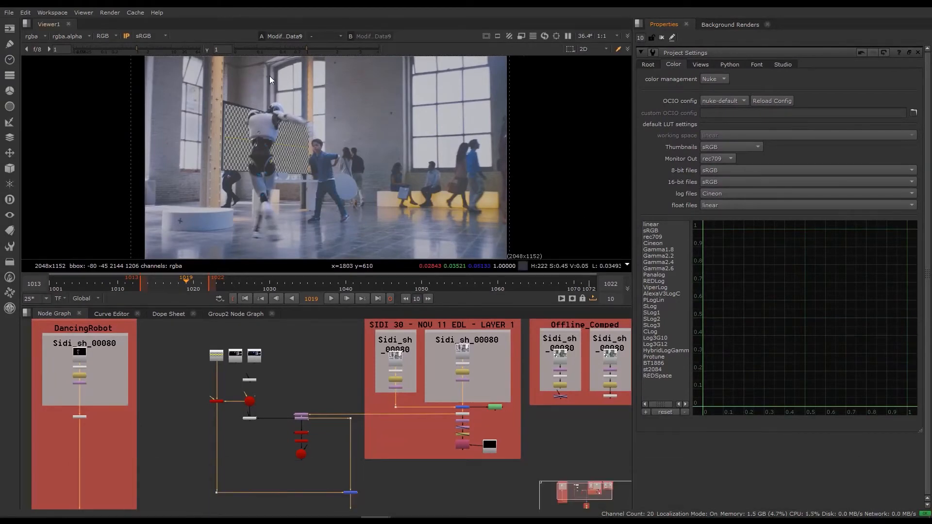
Turn off the viewer's input process and connect the Card3D1 input to Read8 instead of the checkerboard.
left_click(127, 36)
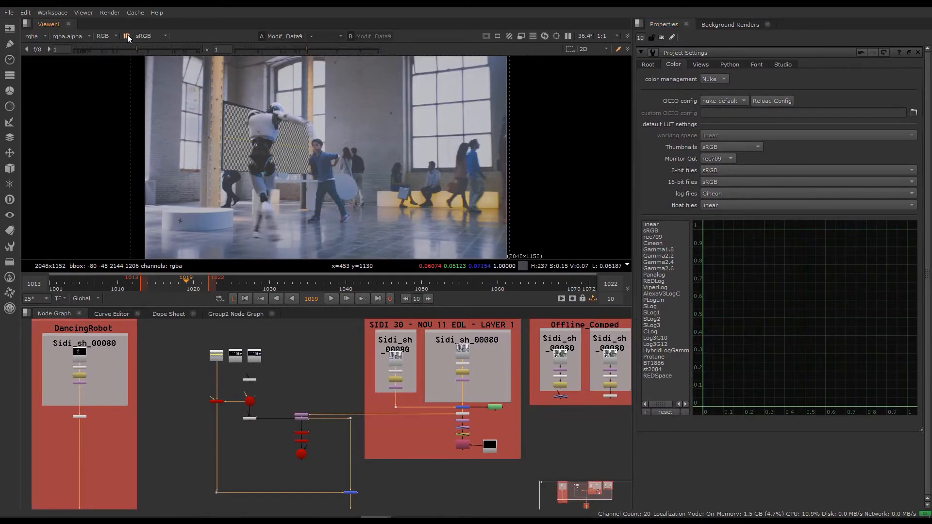
left_click(127, 35)
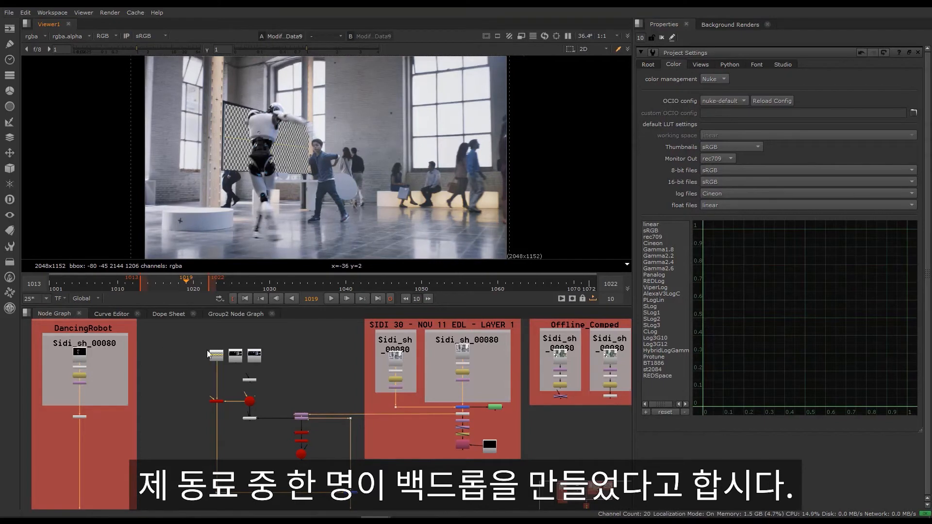
scroll(206, 350, "up", 3)
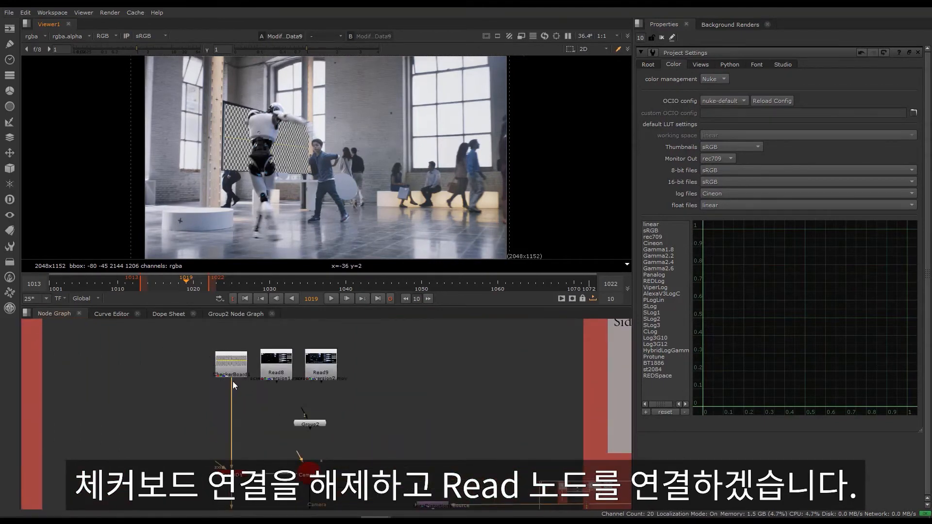
left_click_drag(232, 380, 279, 372)
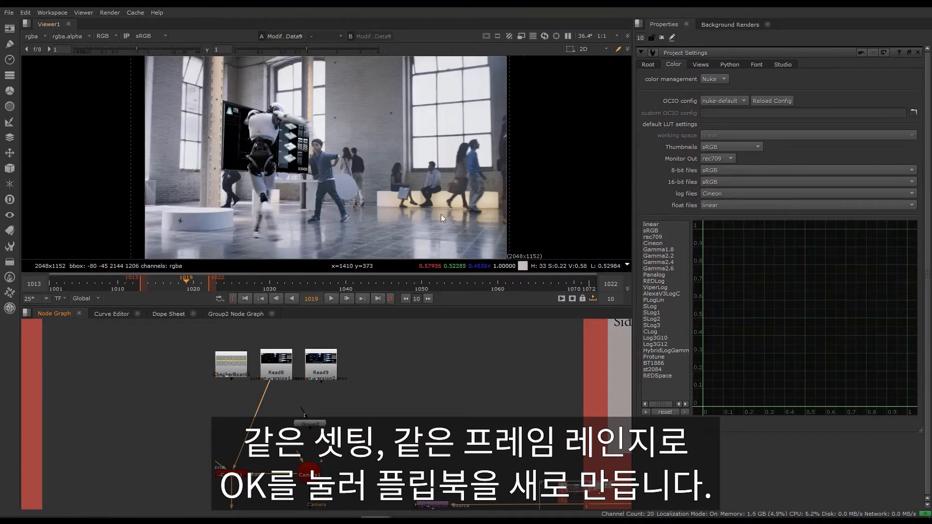
Render a new flipbook of frames 1013-1022 to Hiero Player using the Viewer1 settings, and stop its playback with the clip thumbnails shown.
left_click(562, 299)
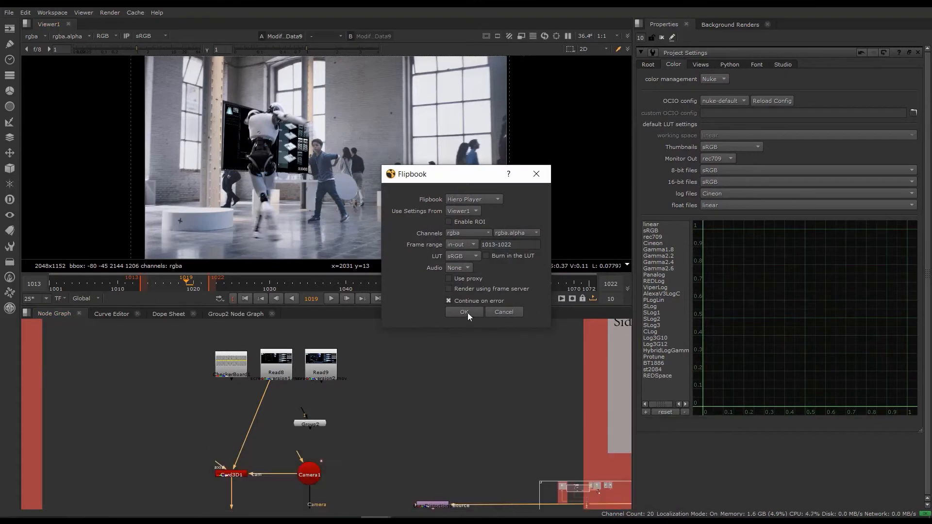
left_click(467, 312)
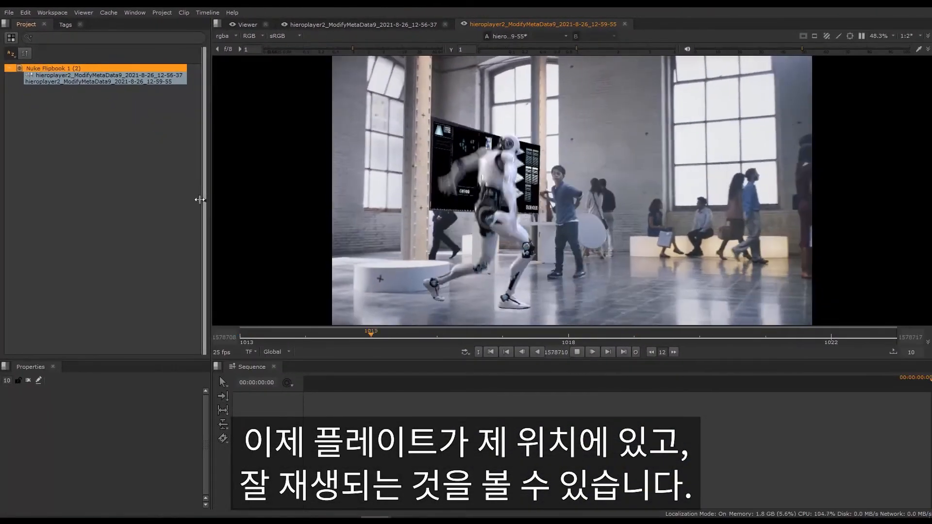
left_click_drag(206, 194, 102, 194)
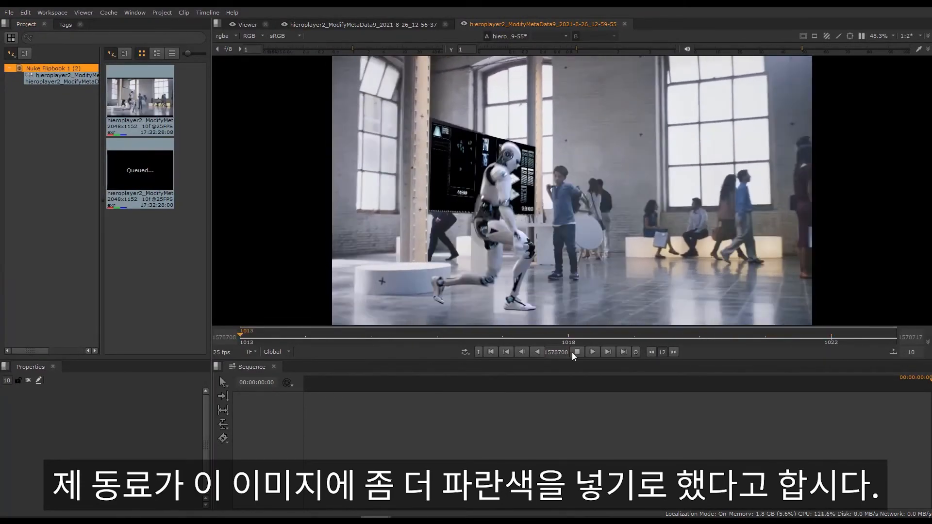
left_click(576, 352)
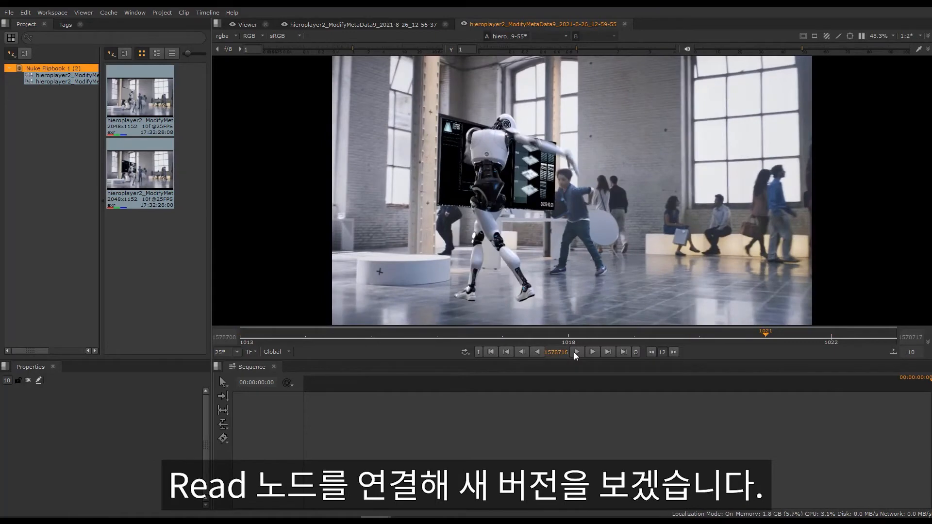
Switch to Nuke, connect the Card3D1 input to Read9, and render a flipbook of frames 1013-1022 to Hiero Player with the Viewer1 settings.
key("alt+Tab")
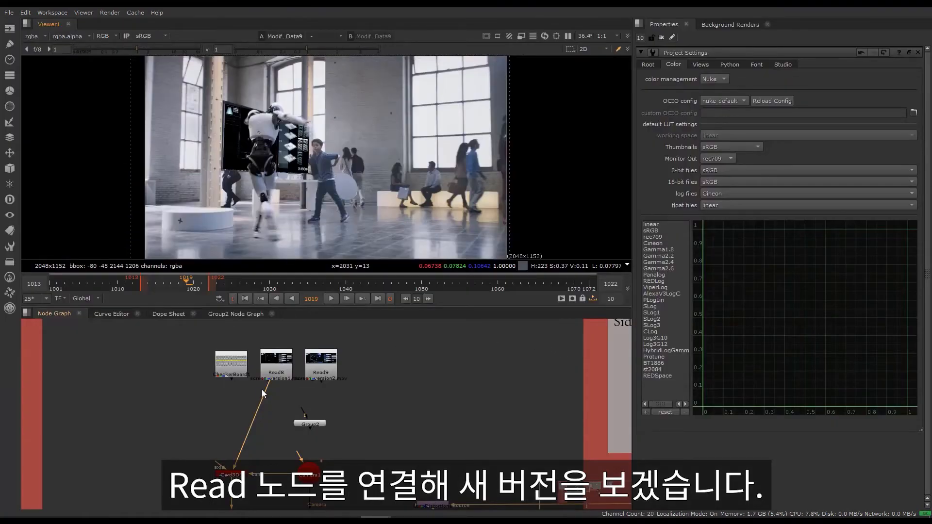
left_click_drag(268, 384, 321, 372)
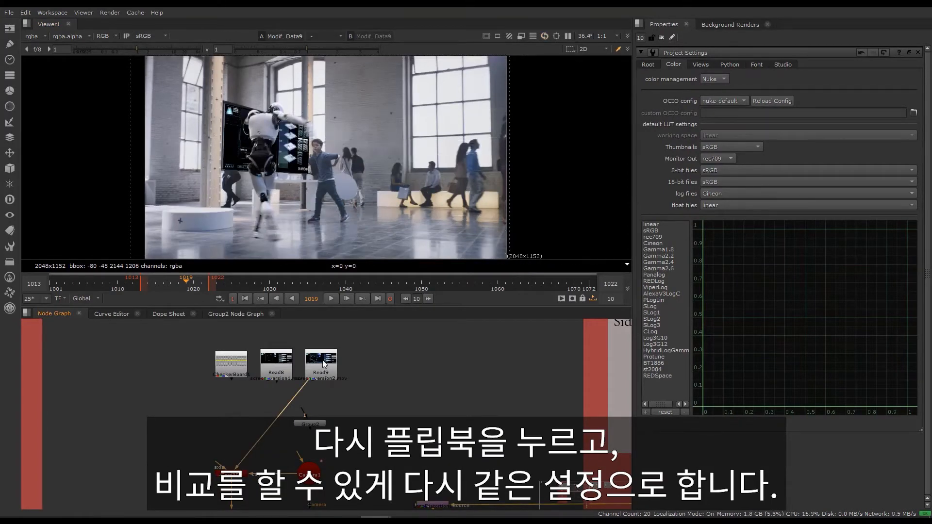
left_click(561, 299)
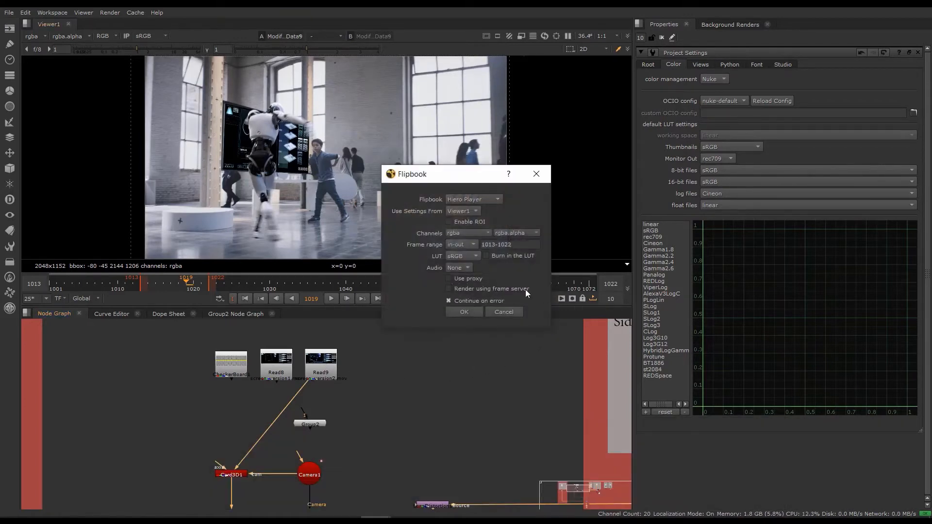
left_click(471, 313)
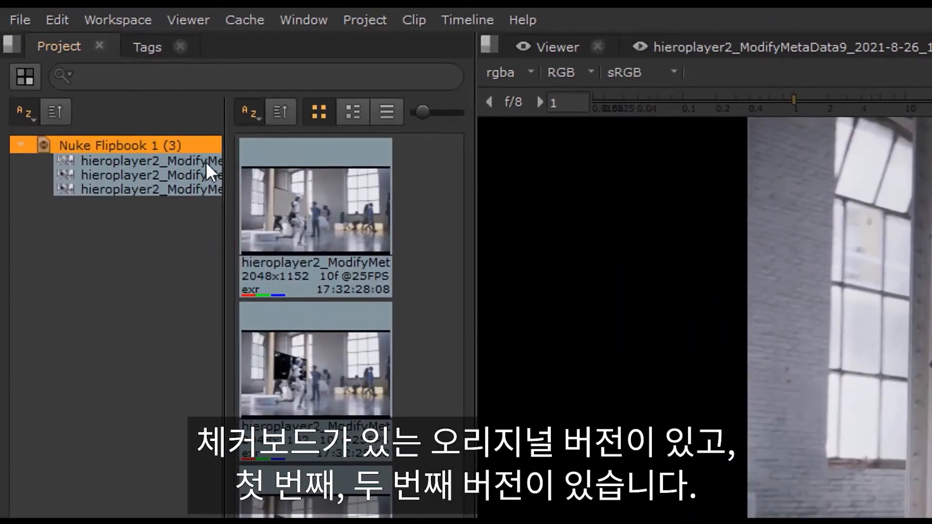
Look through the three flipbook versions in the Nuke Flipbook 1 project one after another.
left_click(176, 162)
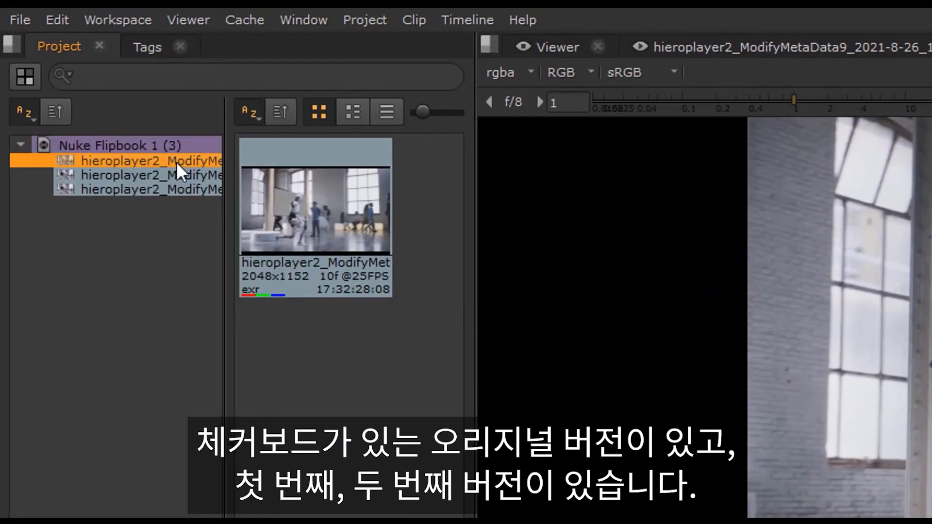
left_click(181, 175)
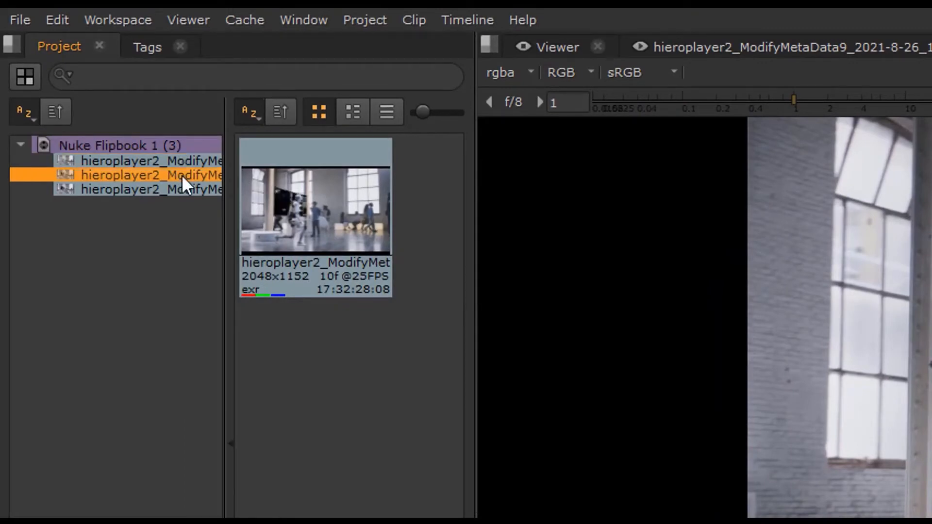
left_click(188, 189)
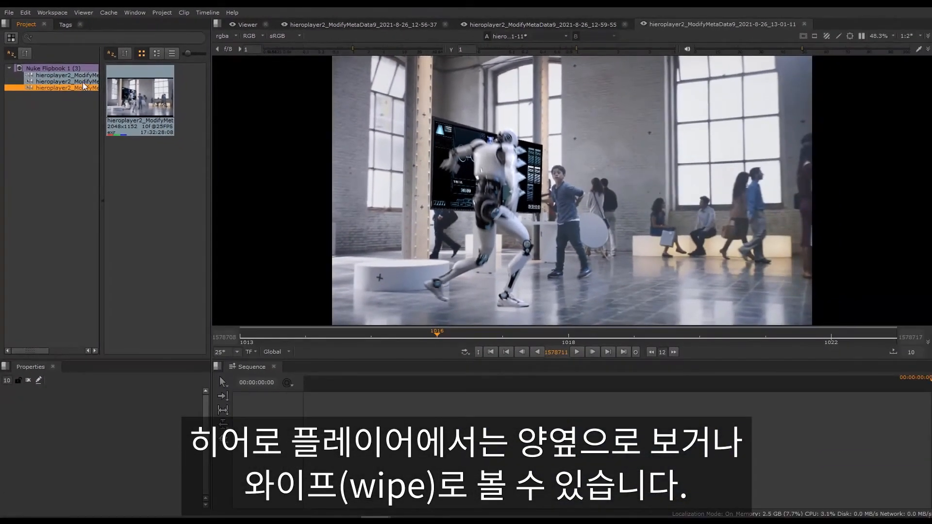
Load the second flipbook version into viewer buffer A and the third version into buffer B.
left_click(83, 83)
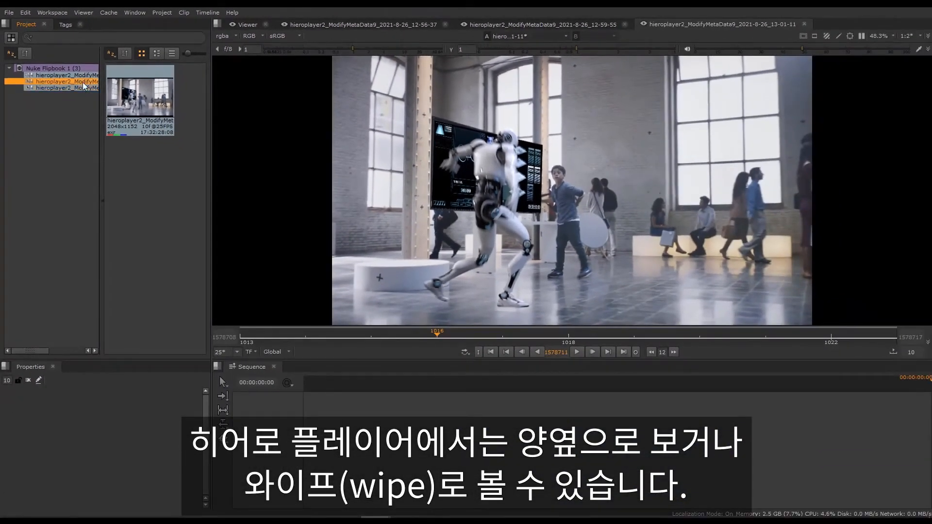
left_click(132, 94)
left_click_drag(132, 97, 460, 176)
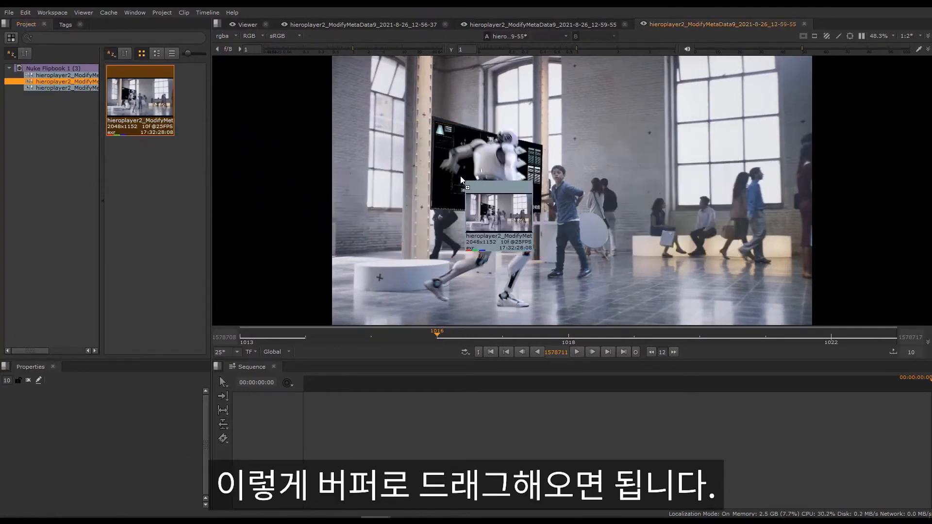
left_click(77, 88)
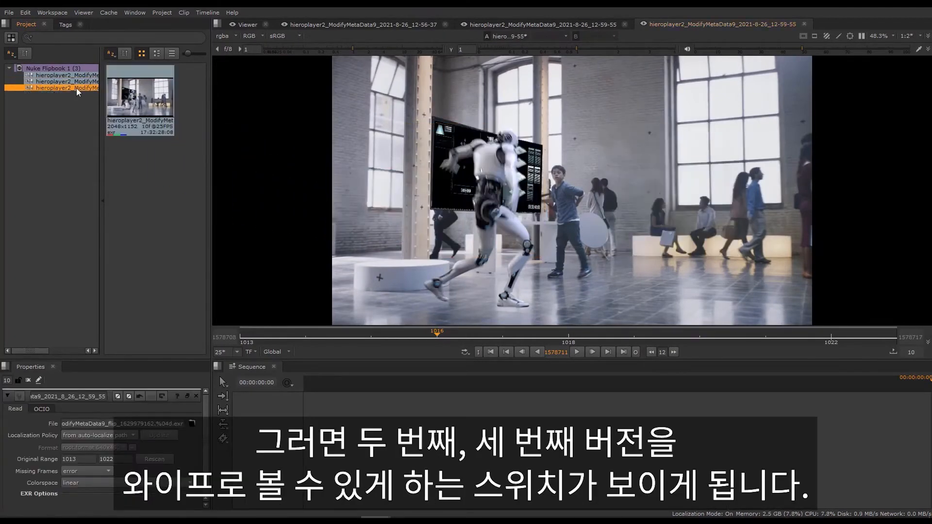
left_click_drag(128, 97, 660, 191)
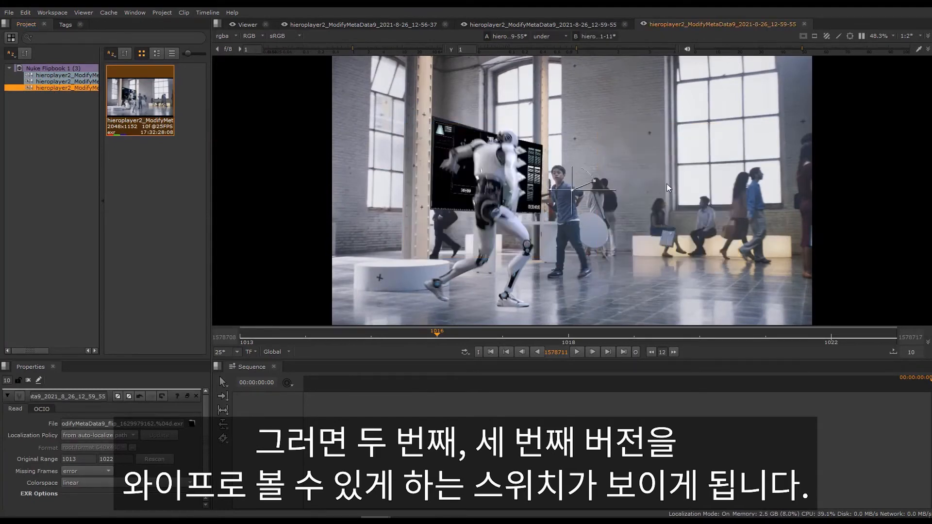
Compare buffers A and B in wipe mode, moving the wipe handle across the screen behind the robot.
left_click(566, 36)
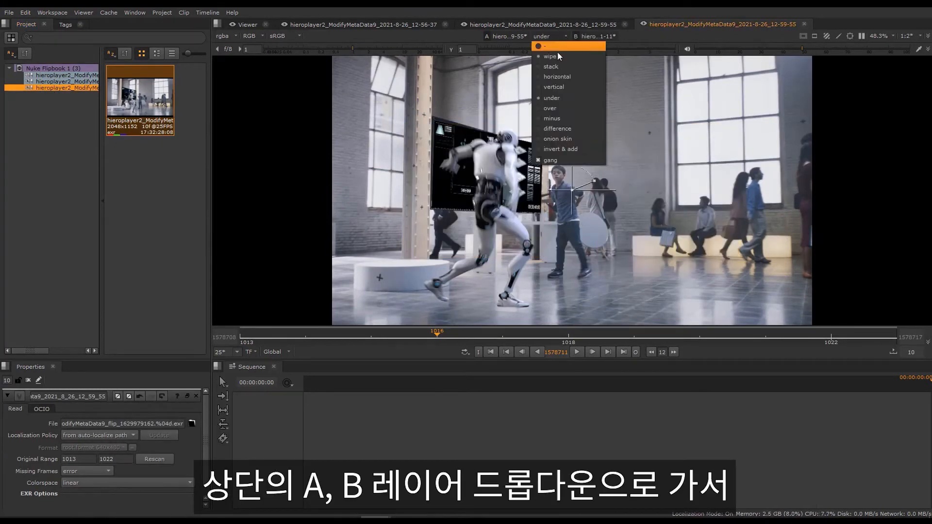
left_click(560, 58)
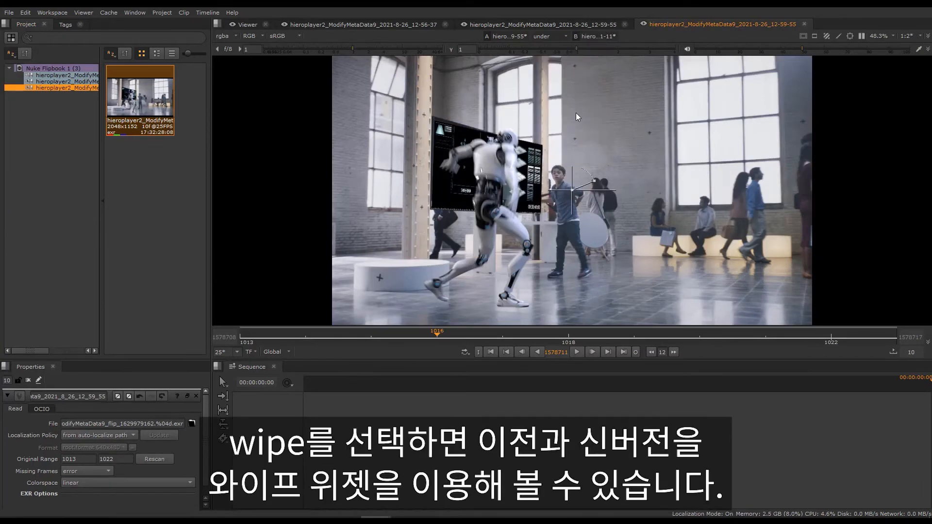
left_click_drag(603, 190, 525, 176)
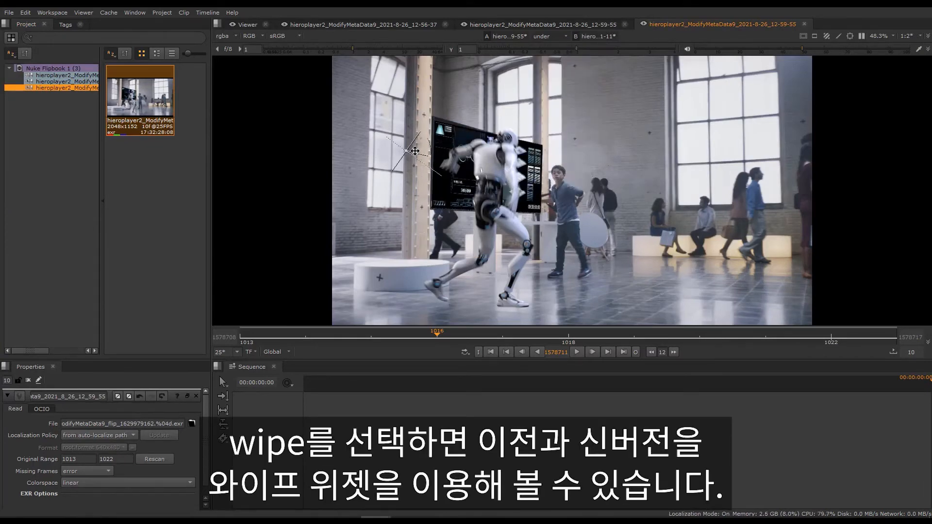
left_click_drag(475, 155, 547, 205)
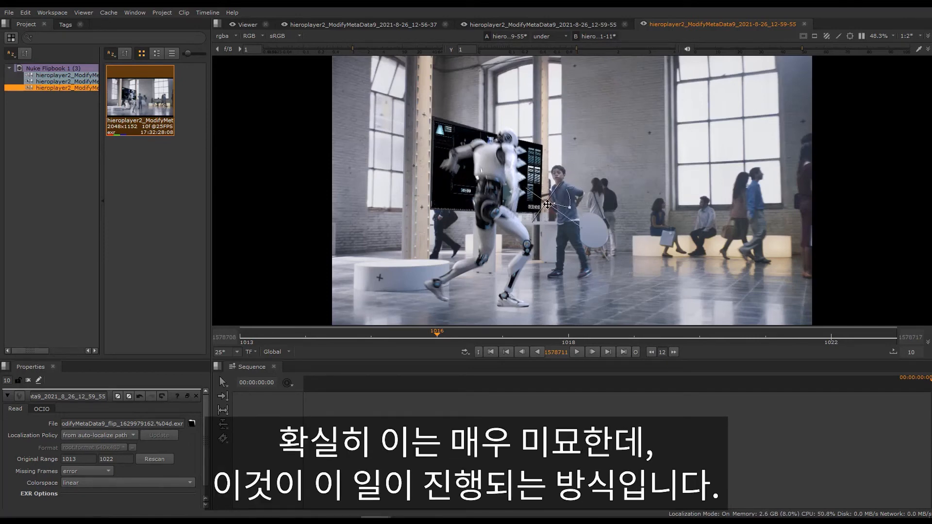
Replace buffer A with the original checkerboard version and reposition the wipe handle near the screen's lower edge.
left_click(73, 75)
left_click_drag(124, 92, 438, 174)
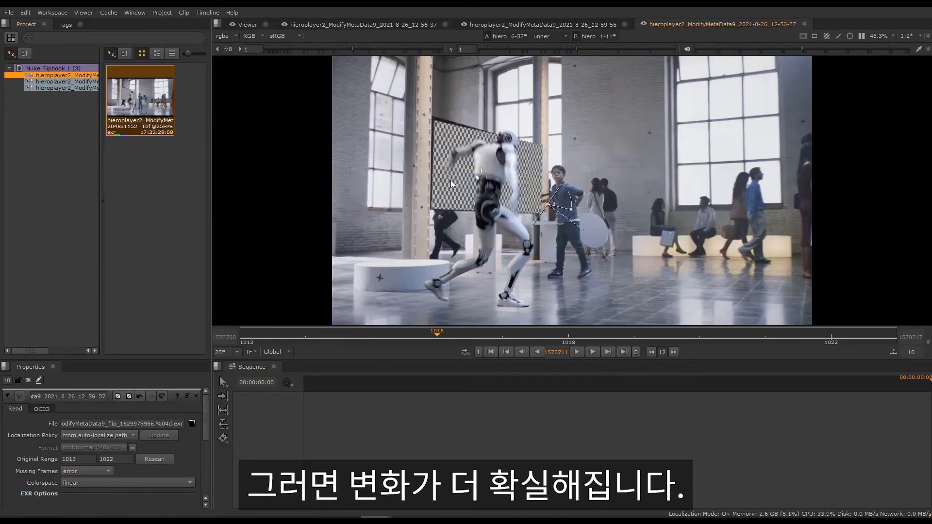
mouse_move(548, 209)
left_mouse_down()
mouse_move(456, 189)
mouse_move(536, 208)
mouse_move(413, 135)
mouse_move(536, 208)
left_mouse_up()
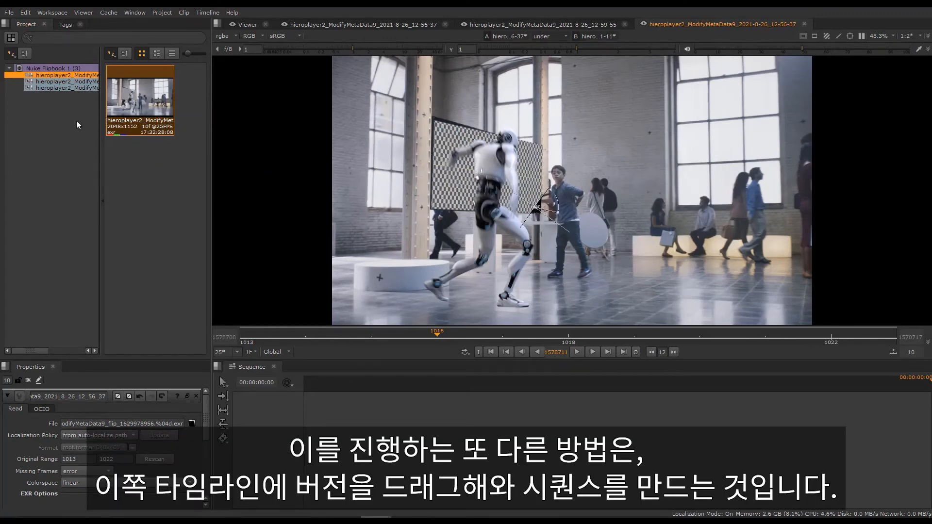
Create a timeline sequence from the second flipbook version and stack the third version on a video track above it.
left_click(72, 81)
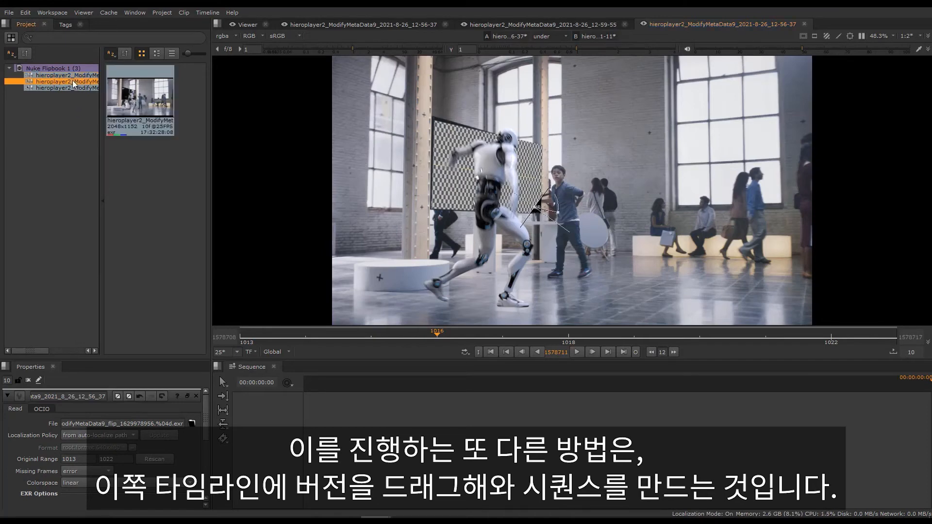
left_click_drag(73, 81, 372, 452)
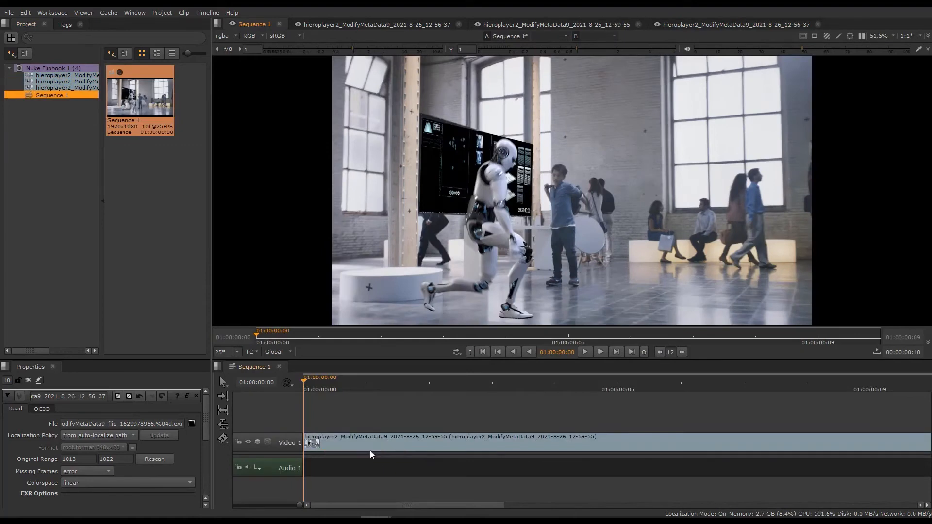
left_click(84, 88)
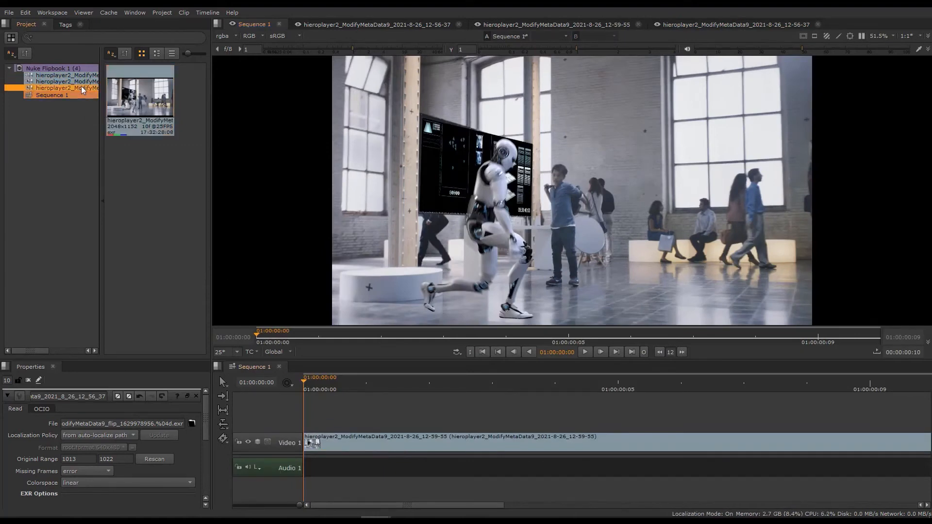
left_click_drag(137, 89, 322, 408)
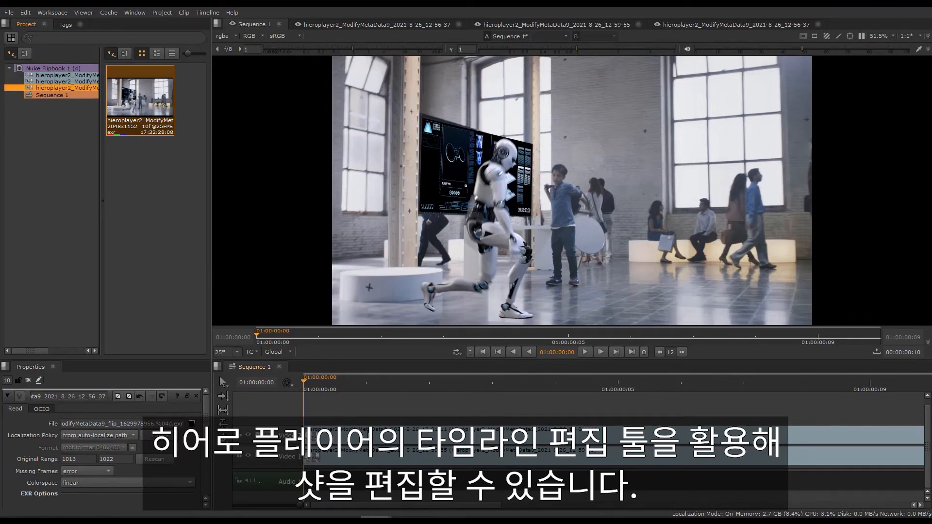
Try trimming three frames off the start of the Video 2 clip and shifting its content, and restore the clip to full length.
left_click(352, 432)
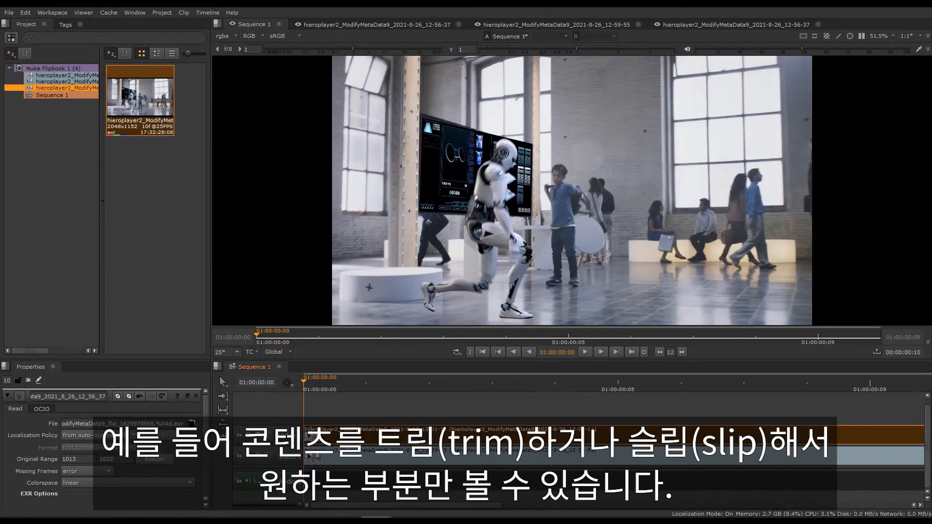
left_click_drag(305, 436, 493, 436)
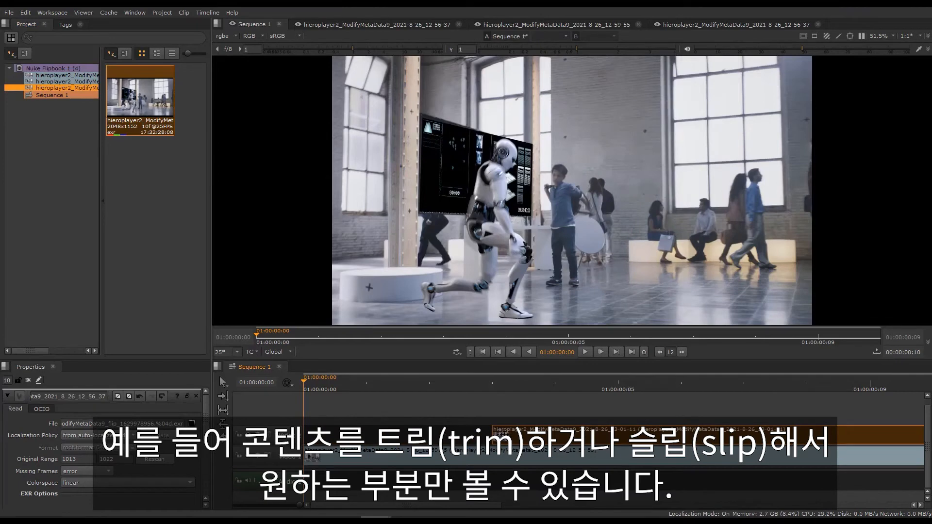
left_click_drag(556, 434, 415, 431)
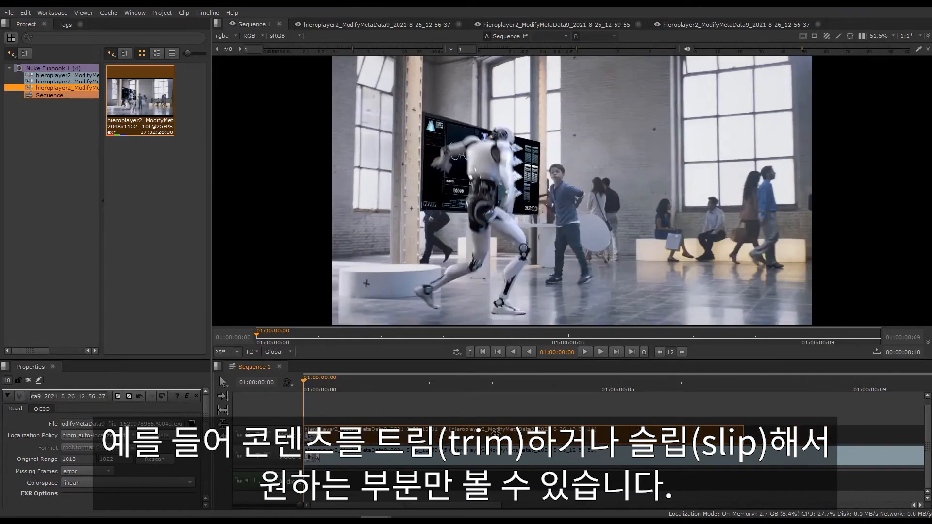
left_click_drag(474, 436, 518, 437)
mouse_move(603, 431)
left_mouse_down()
mouse_move(447, 433)
mouse_move(618, 439)
left_mouse_up()
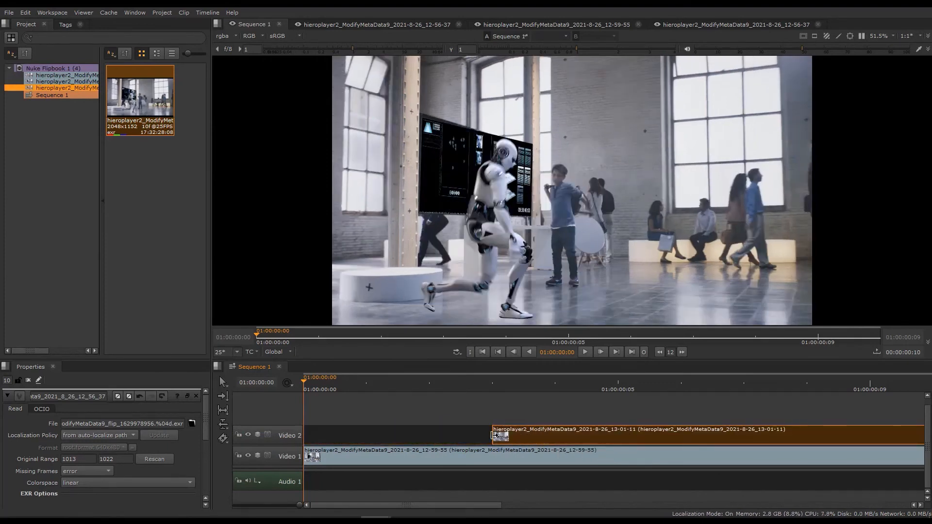
left_click_drag(493, 435, 298, 424)
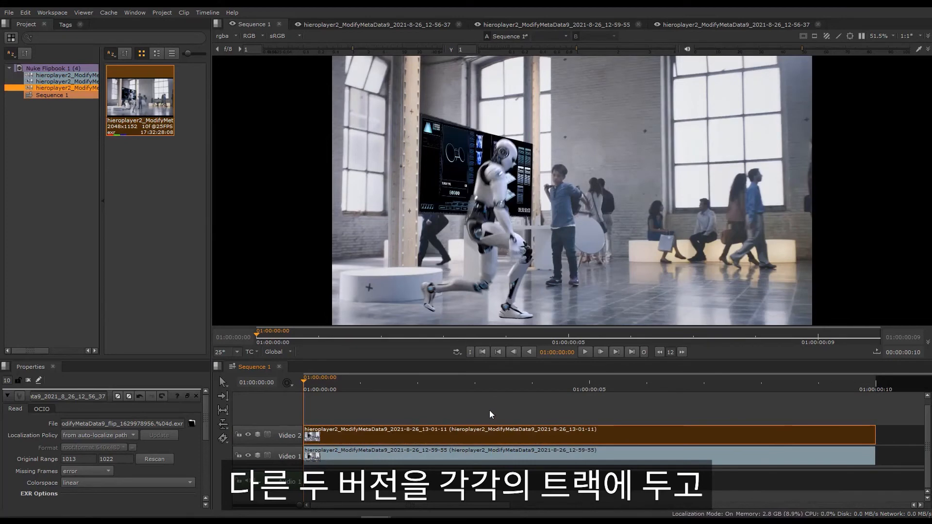
Assign the Video 1 clip to viewer buffer A and the Video 2 clip to buffer B.
left_click(434, 456)
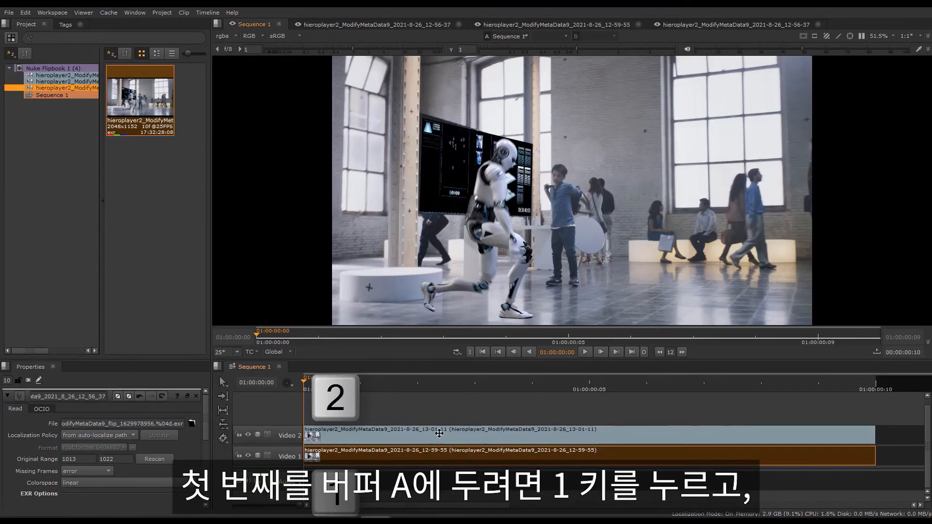
left_click(439, 433)
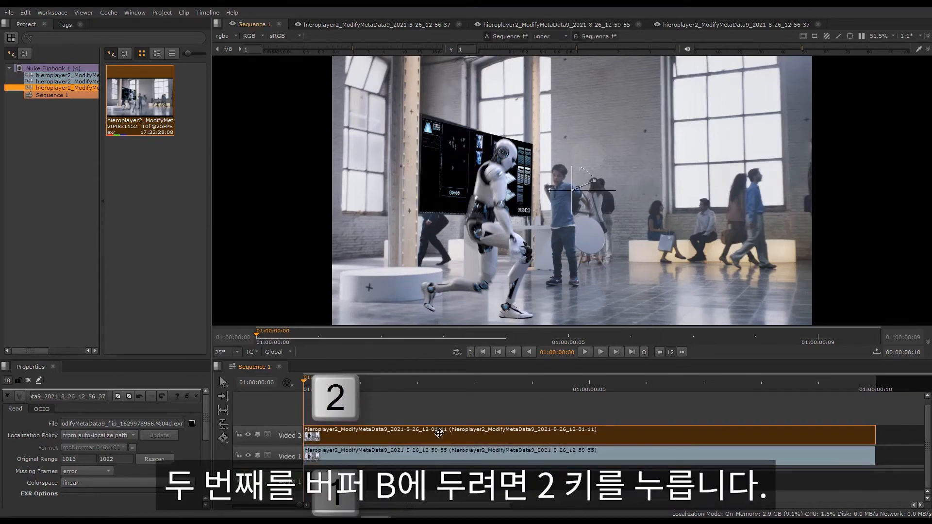
key("2")
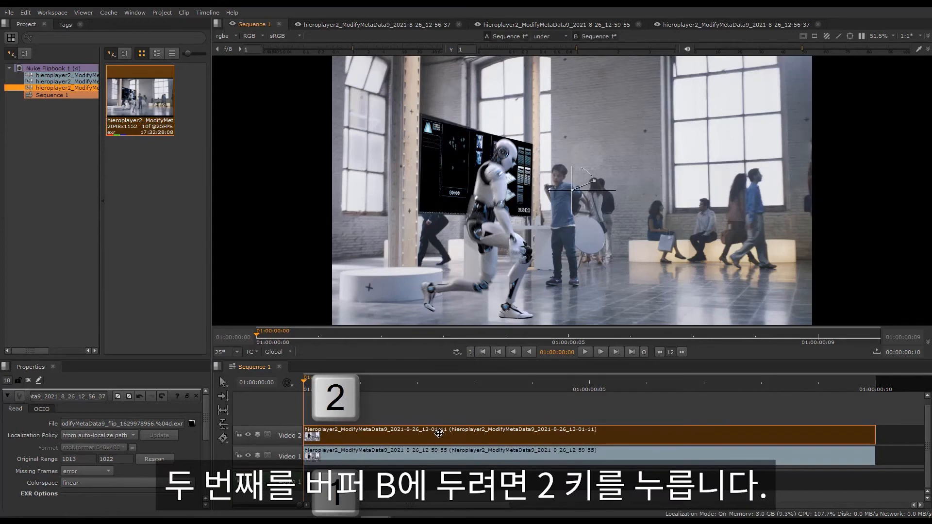
Set the sequence viewer's A/B comparison to wipe and move the wipe handle onto the robot's head.
left_click(570, 40)
left_click(562, 56)
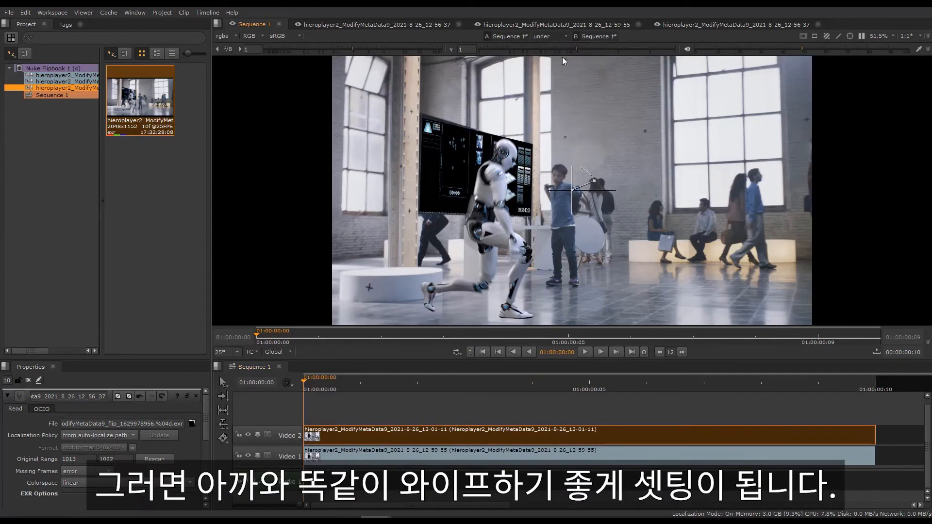
left_click_drag(573, 189, 490, 167)
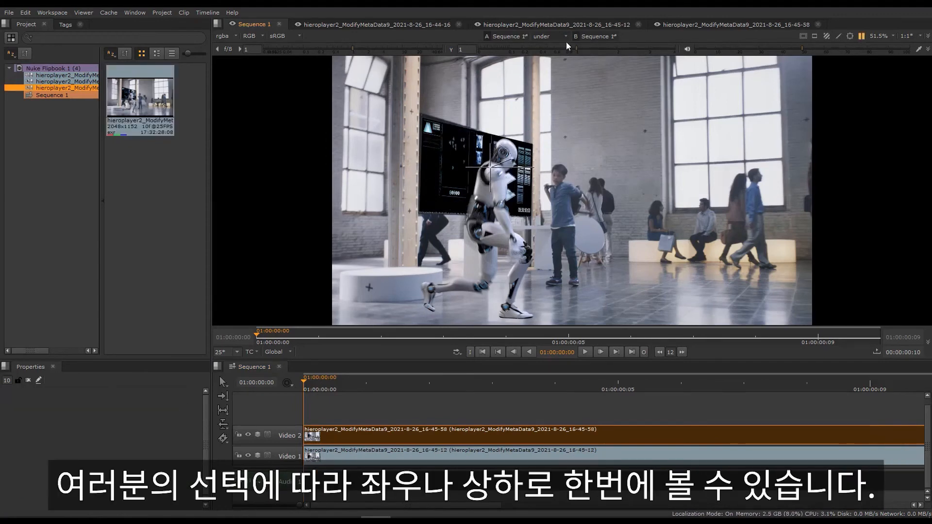
View the two sequence versions in the horizontal comparison layout, and switch to the vertical layout.
left_click(566, 35)
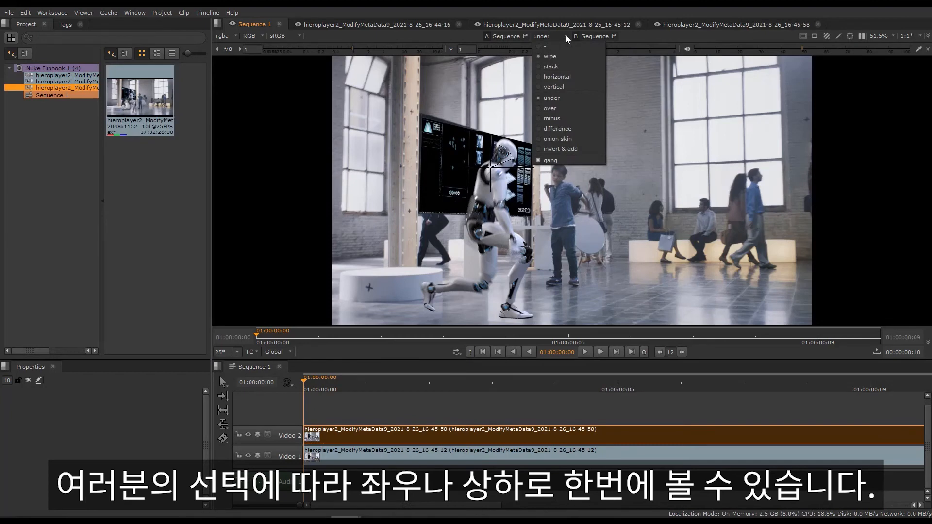
left_click(561, 78)
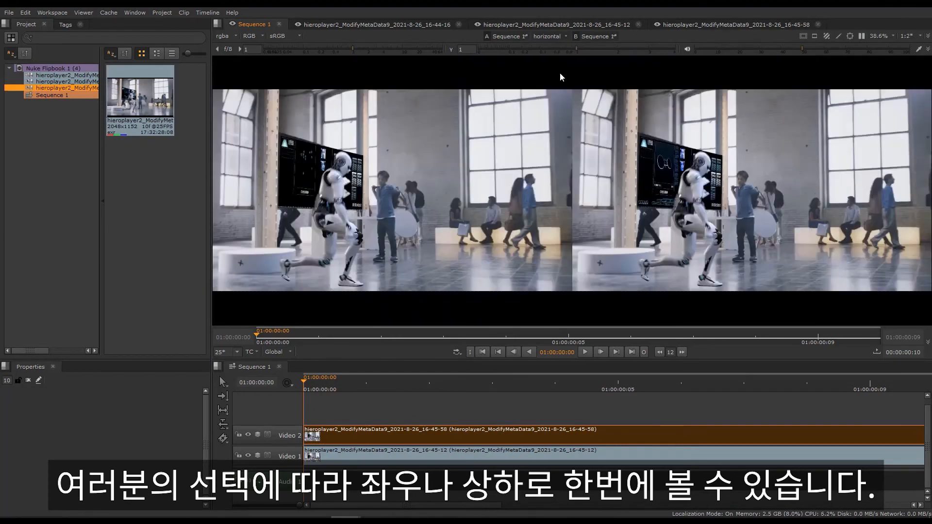
left_click(566, 36)
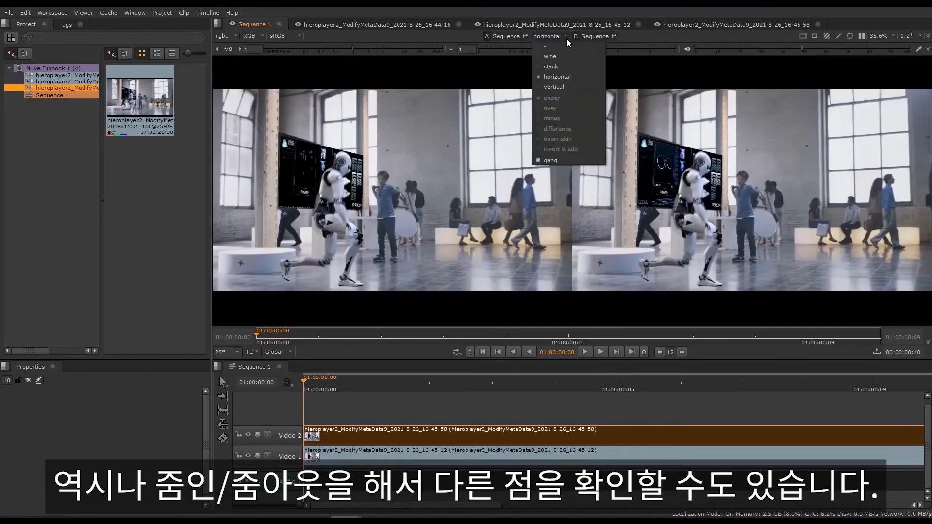
left_click(564, 86)
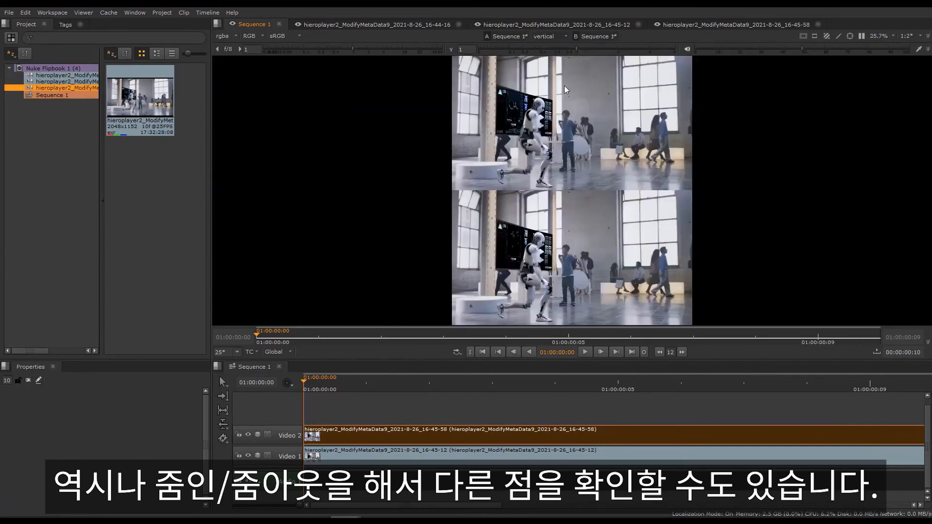
Switch the layout to the Reviewing workspace.
scroll(531, 128, "up", 3)
scroll(531, 128, "up", 3)
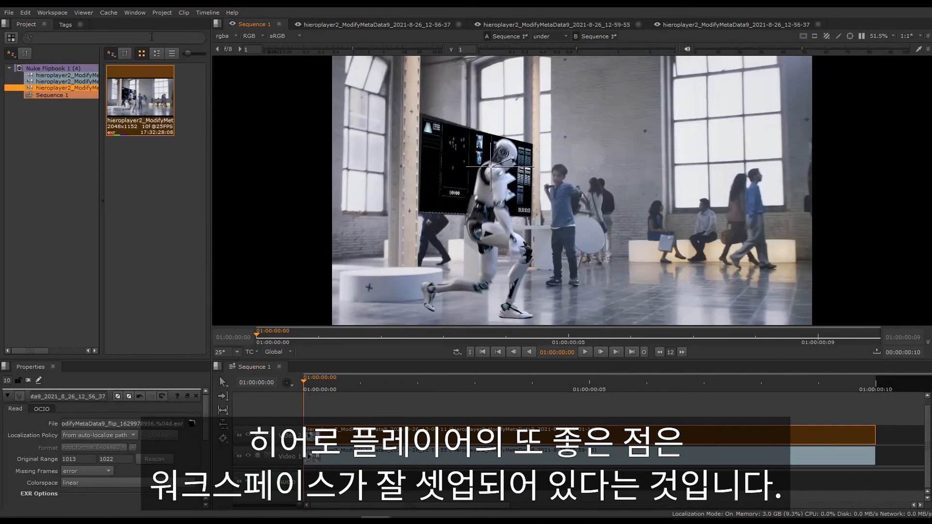
left_click(54, 13)
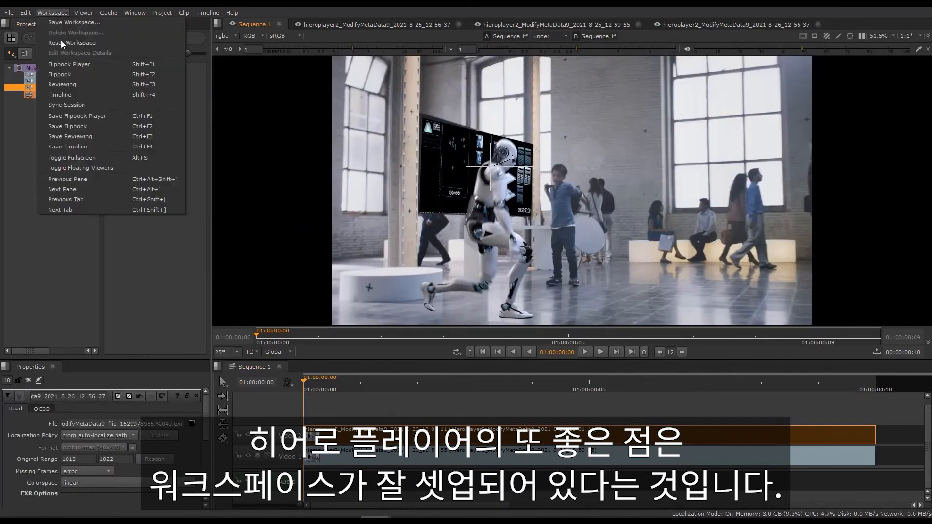
left_click(92, 84)
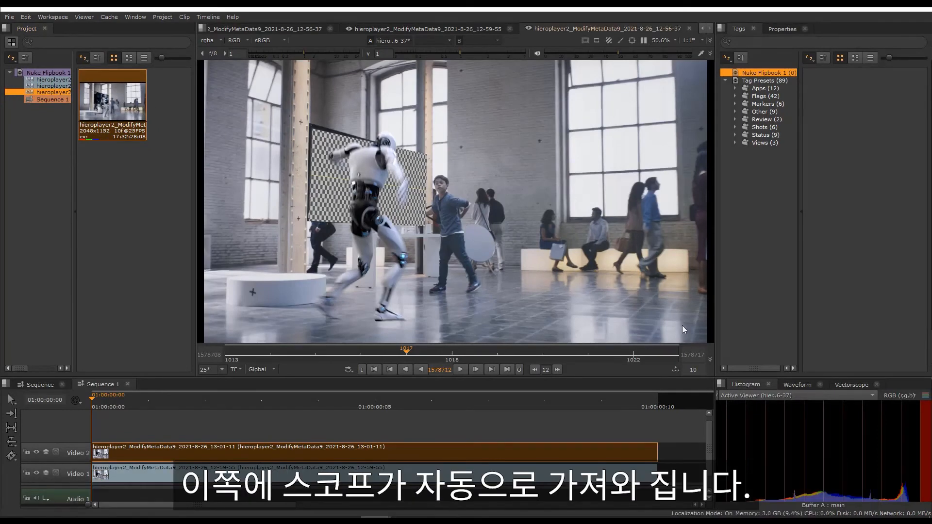
Examine the shot in the waveform and vectorscope, and return to the histogram.
left_click(797, 384)
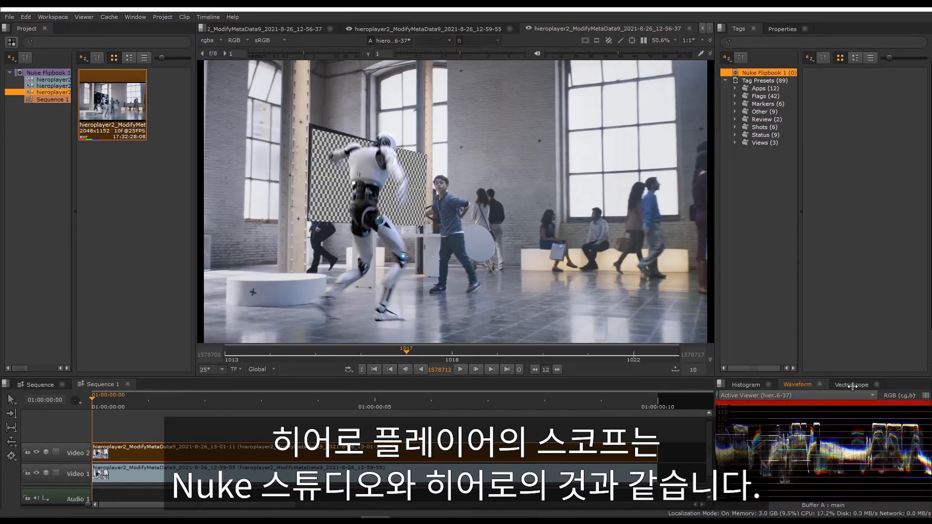
left_click(852, 386)
left_click(750, 384)
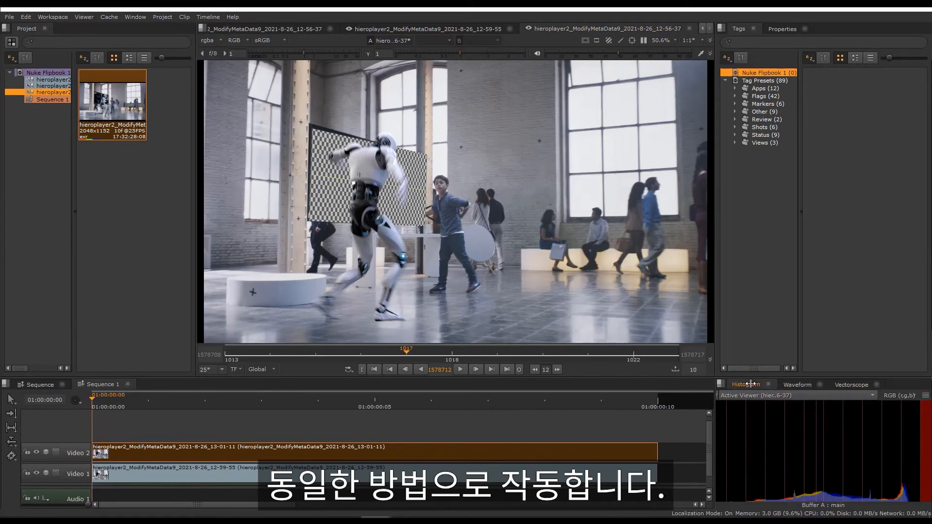
Load the Video 1 clip into viewer buffer A and the Video 2 clip into buffer B, and dock the histogram alongside Tags and Properties.
left_click(340, 467)
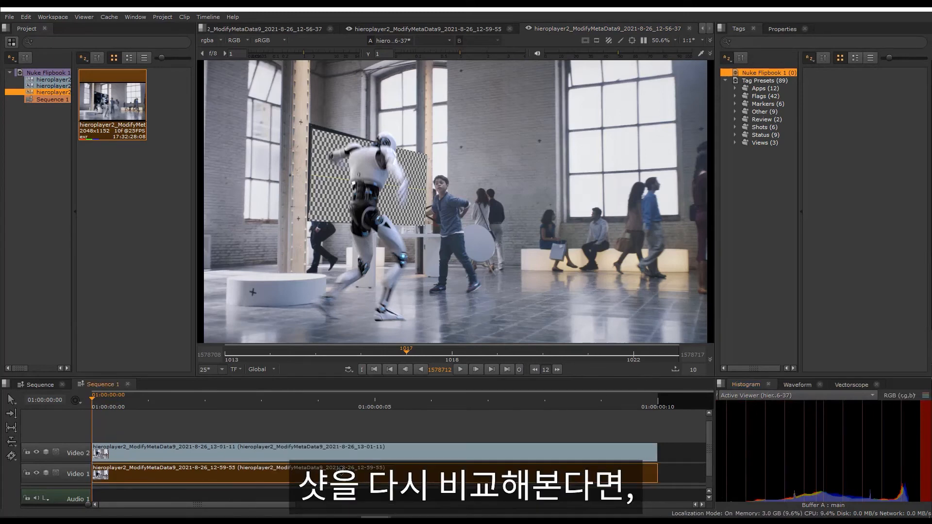
key("1")
left_click(354, 454)
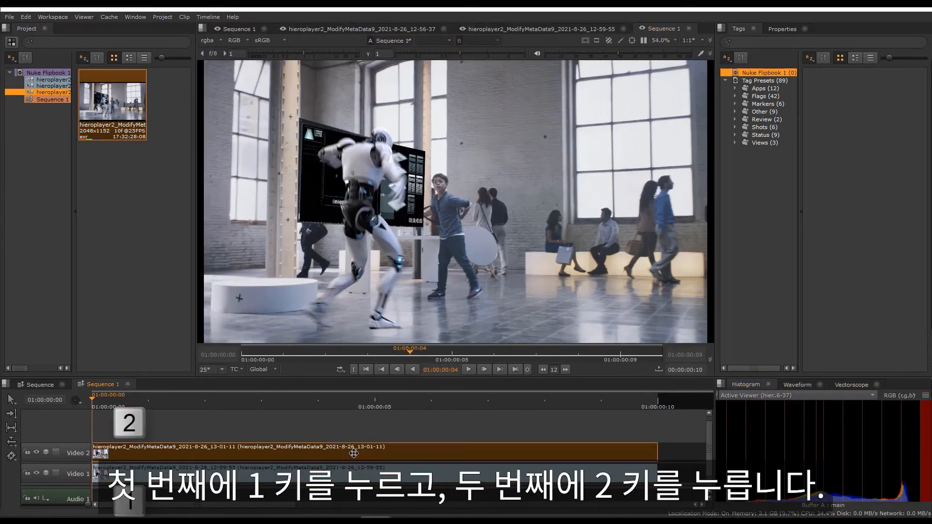
key("2")
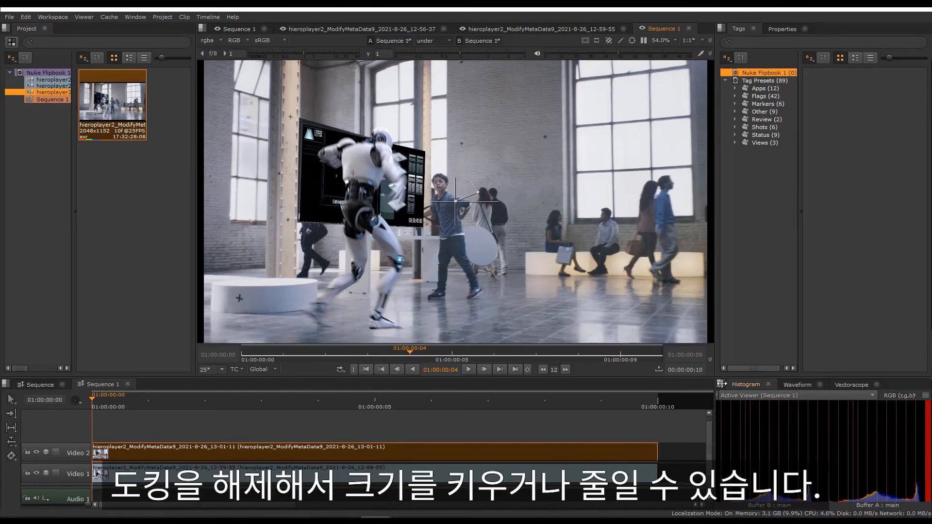
left_click_drag(722, 384, 763, 222)
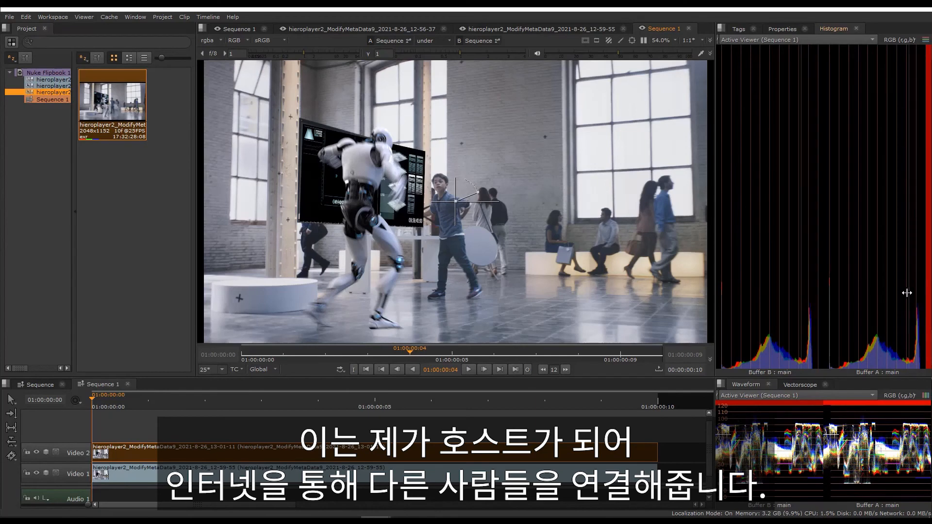
Switch to the Sync Session workspace and view the session hosting settings without starting a session.
left_click(58, 19)
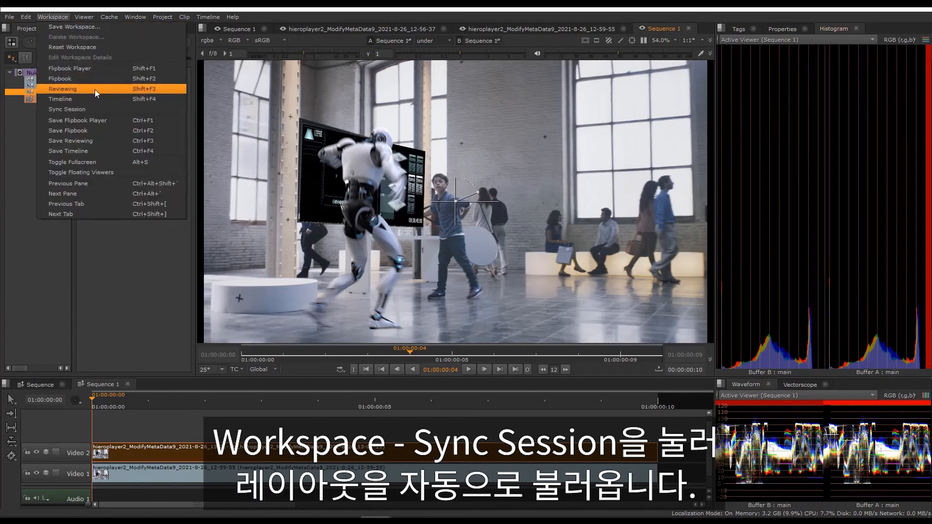
left_click(106, 109)
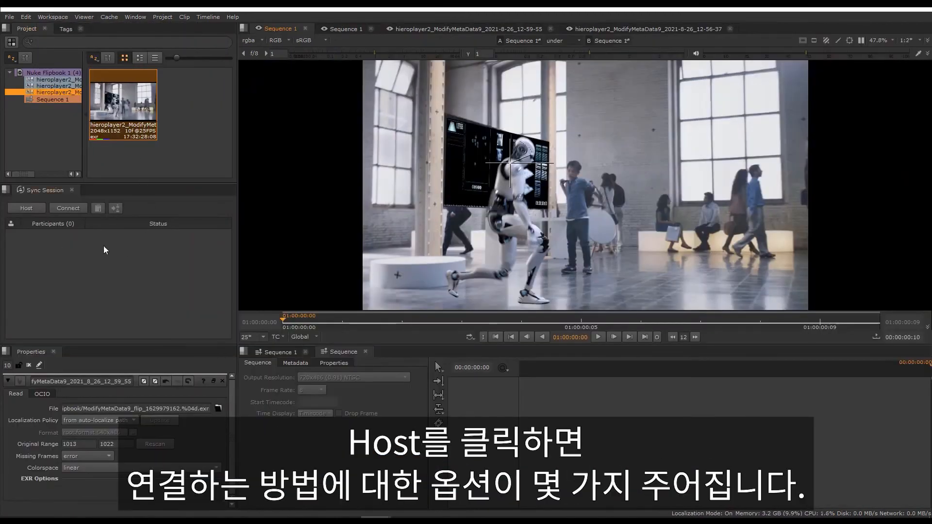
left_click(37, 210)
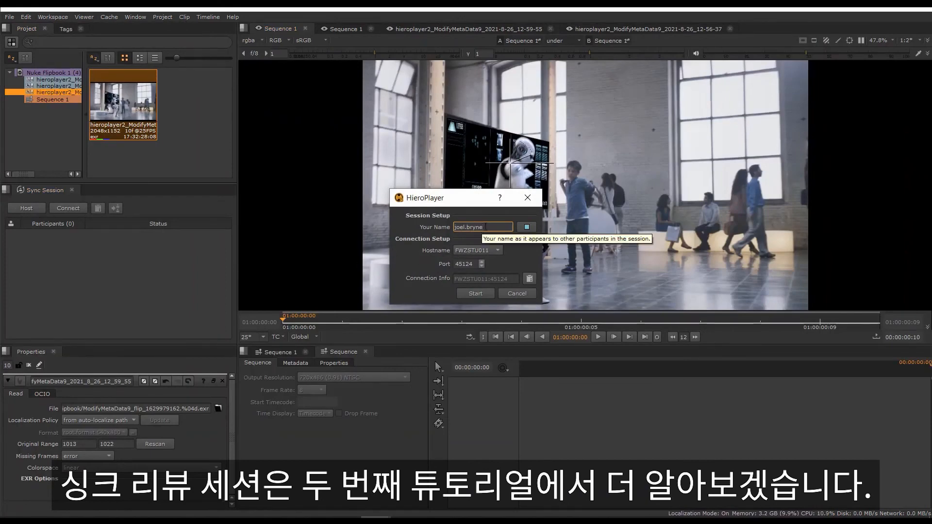
left_click(516, 293)
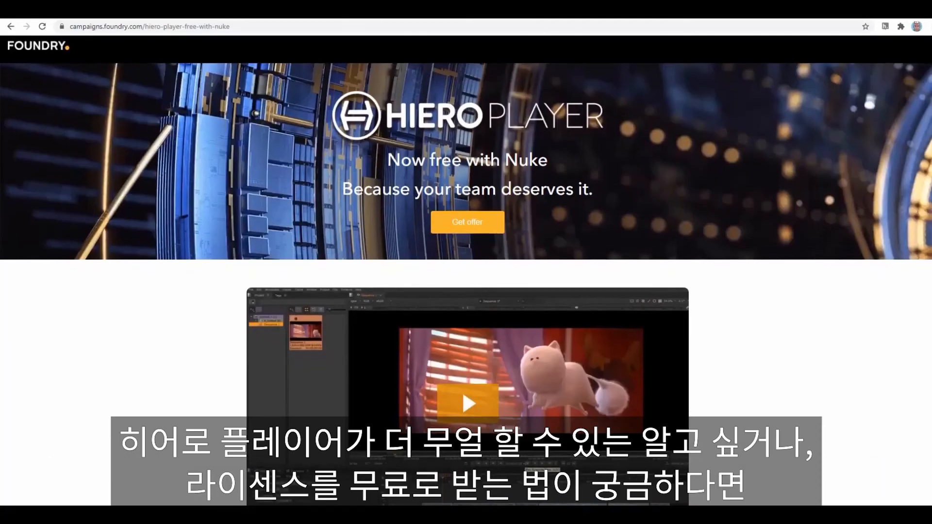
Switch to the browser and read through Foundry's HieroPlayer free-with-Nuke page, covering the offer and the product's features.
scroll(466, 272, "down", 4)
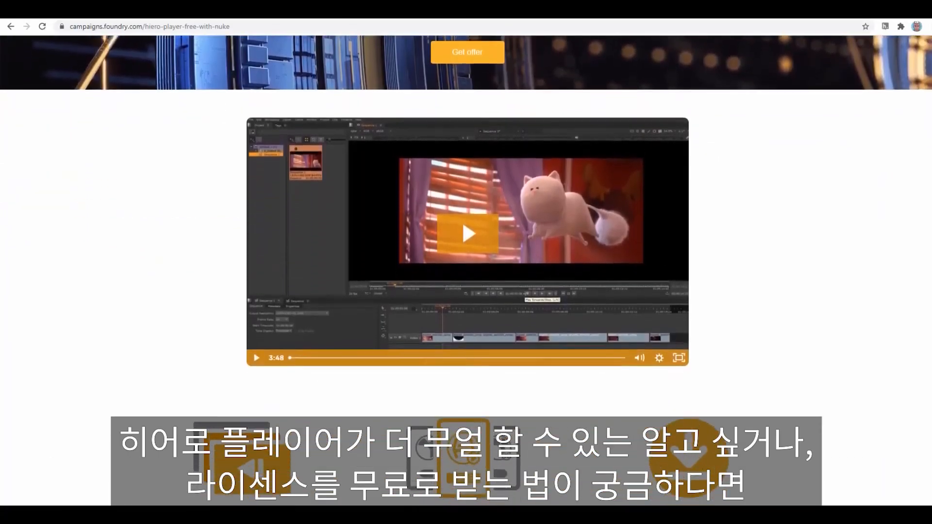
scroll(466, 272, "down", 4)
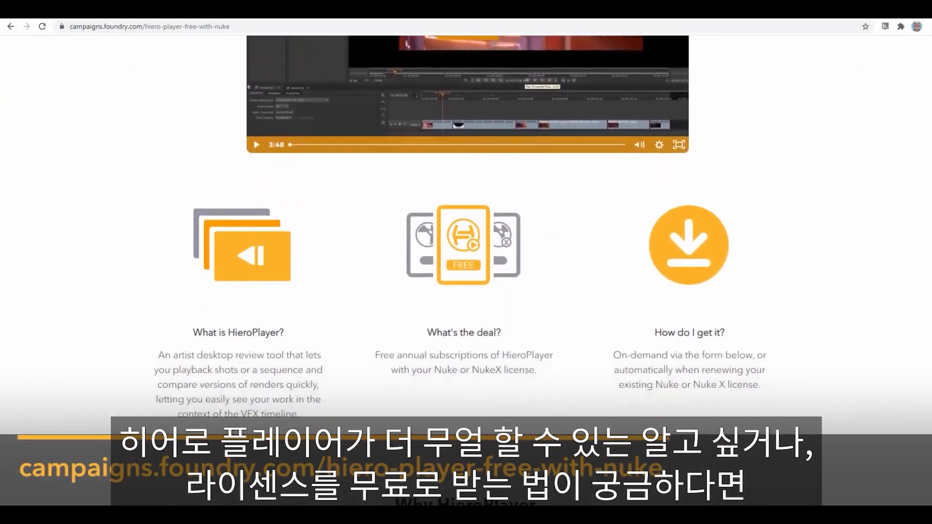
scroll(466, 272, "down", 4)
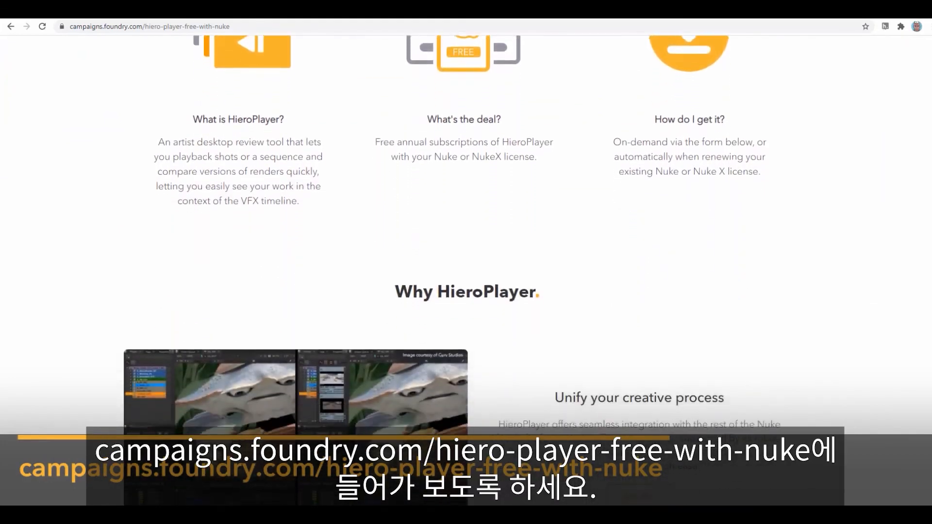
scroll(466, 272, "down", 4)
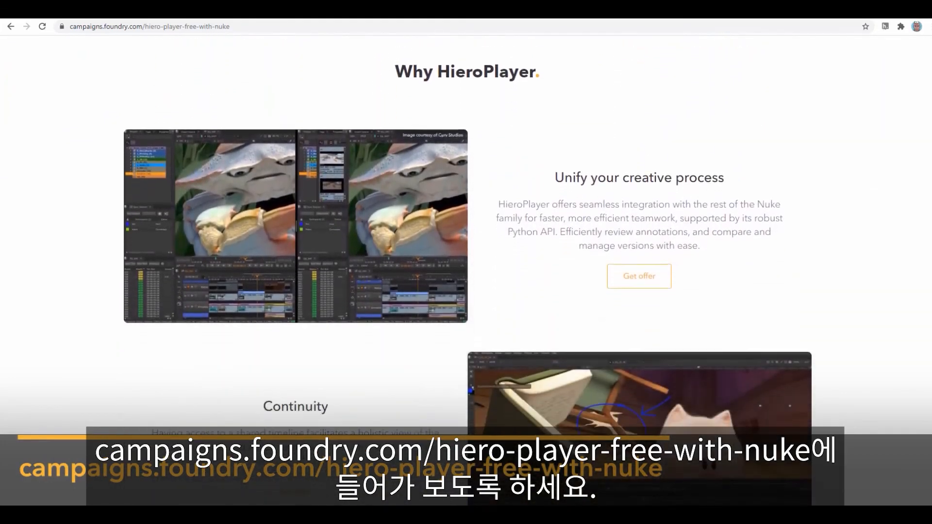
scroll(466, 271, "down", 3)
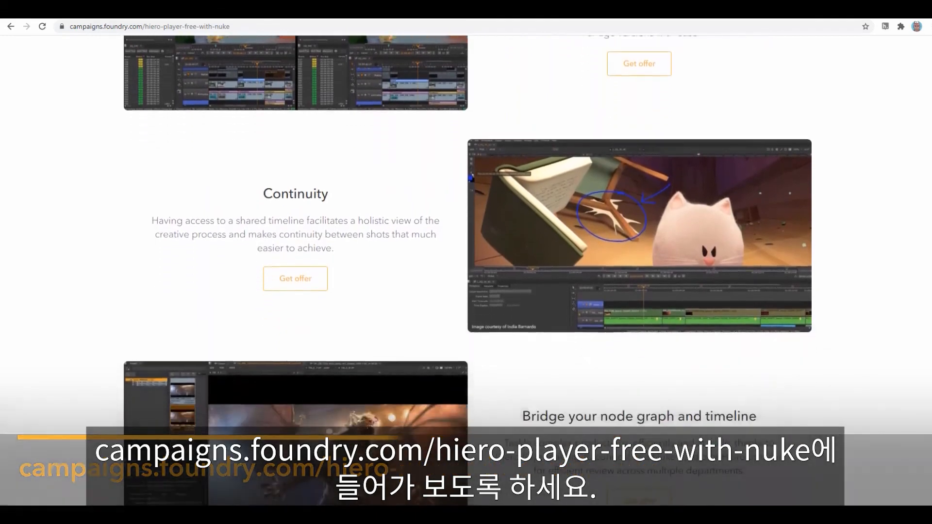